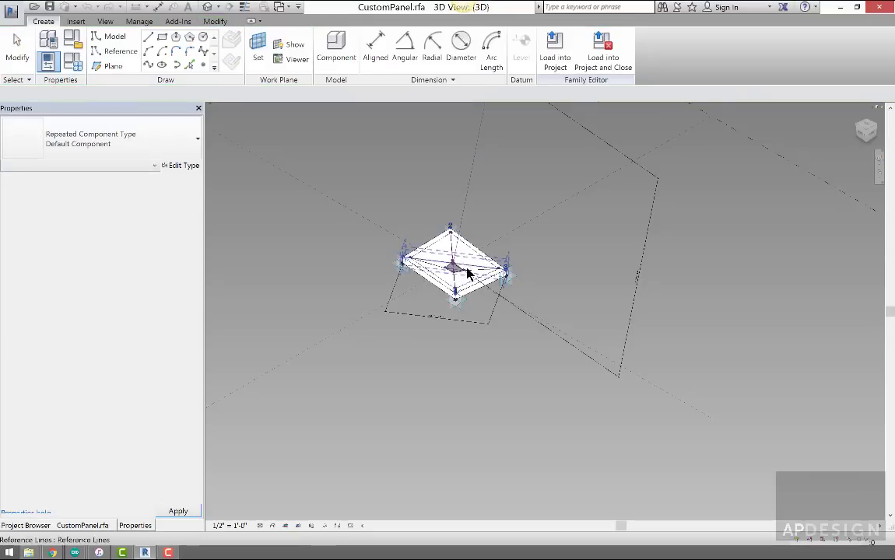
- Review the Opening parameter's formula in the family types of the CustomPanel family
key("Escape")
scroll(492, 308, "down", 3)
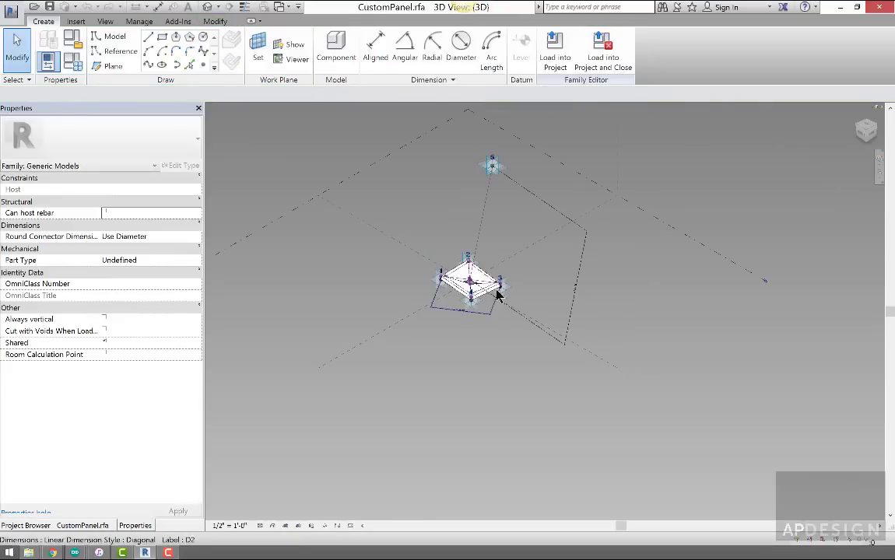
left_click(73, 62)
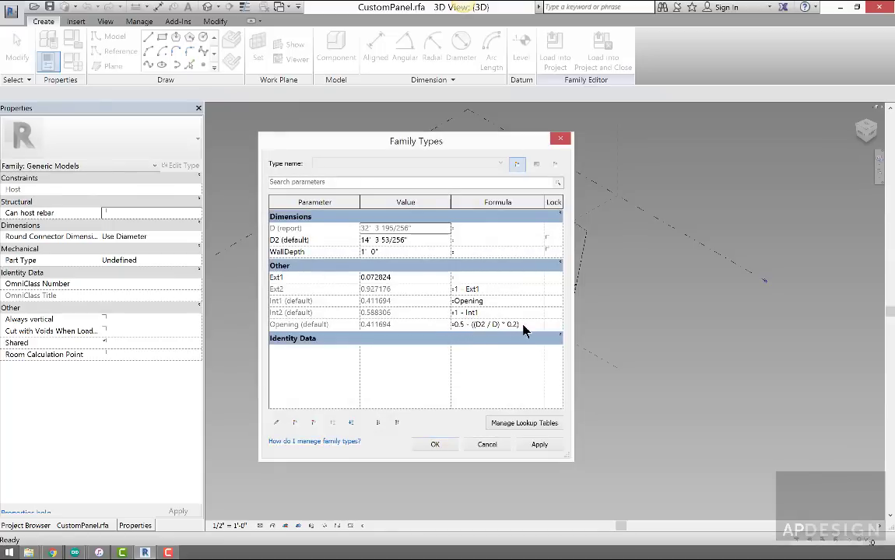
left_click(493, 325)
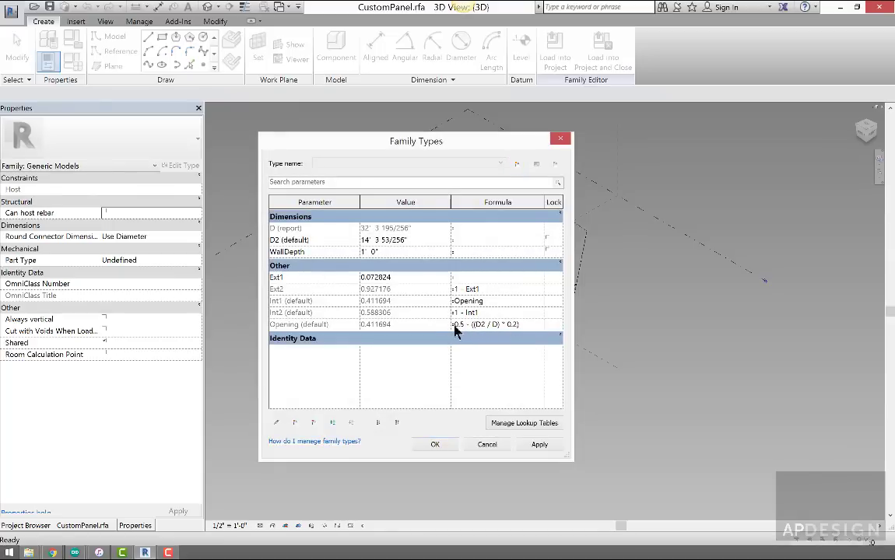
left_click_drag(456, 326, 535, 329)
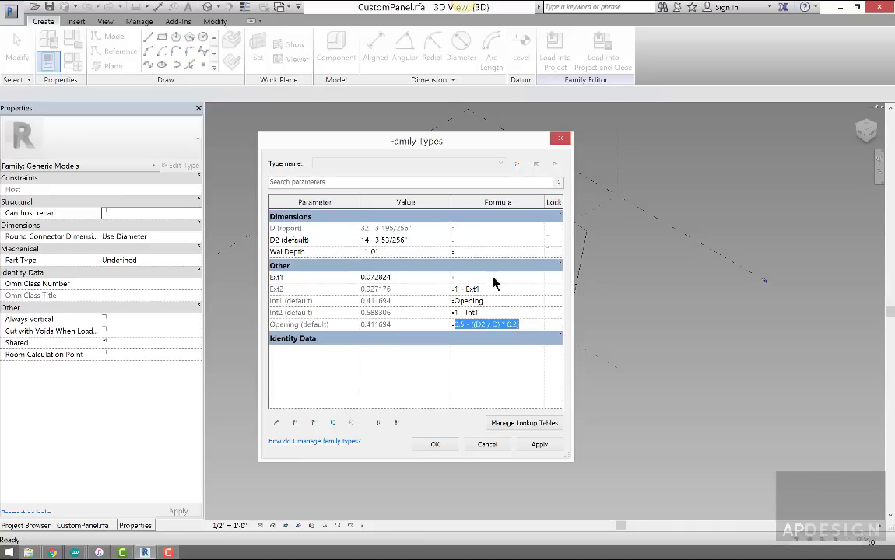
left_click_drag(439, 148, 716, 165)
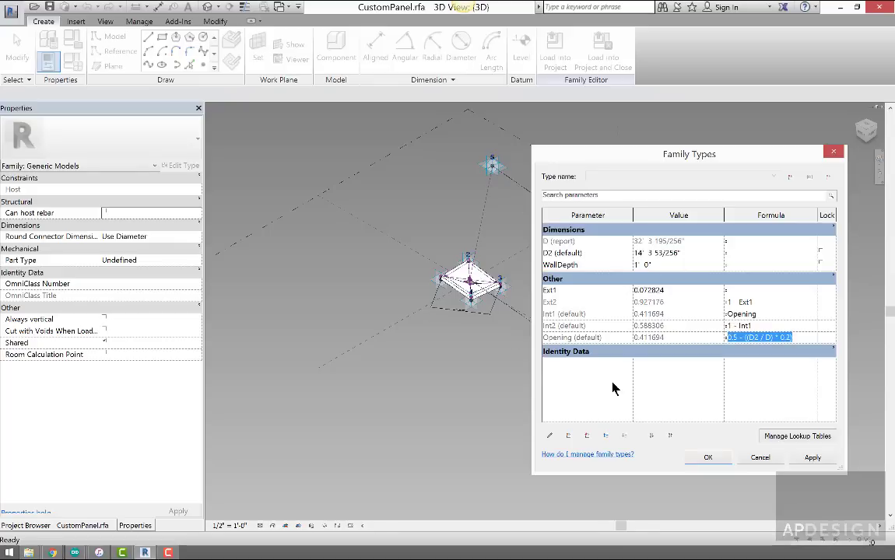
left_click(718, 459)
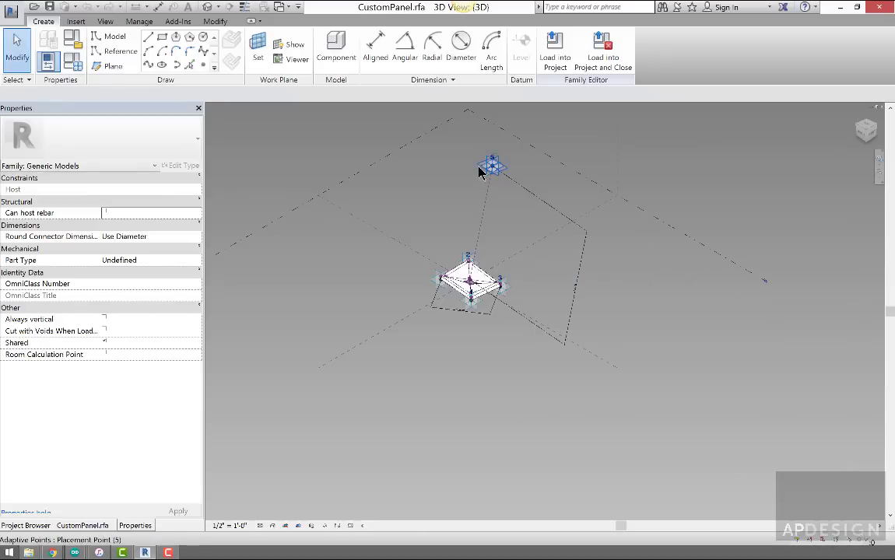
- Load the CustomPanel family into Assignment3.rvt without placing the component
left_click(552, 70)
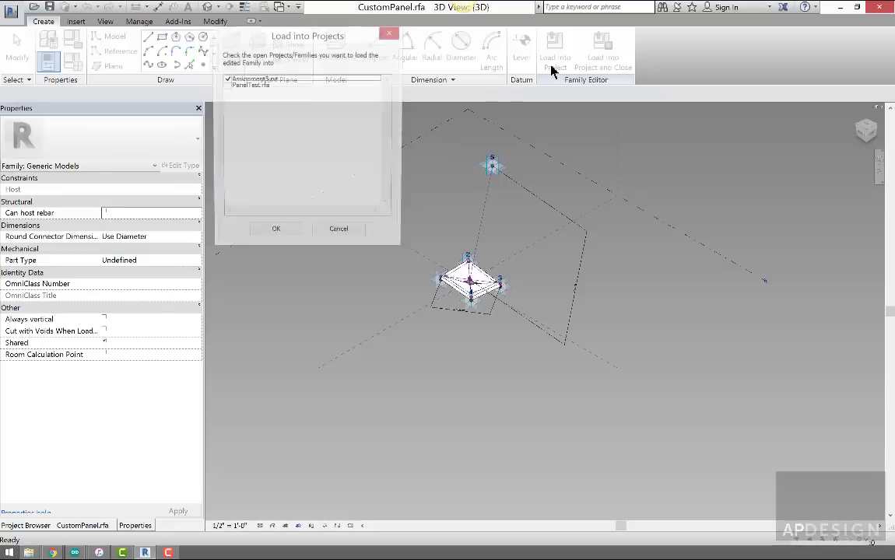
left_click(277, 234)
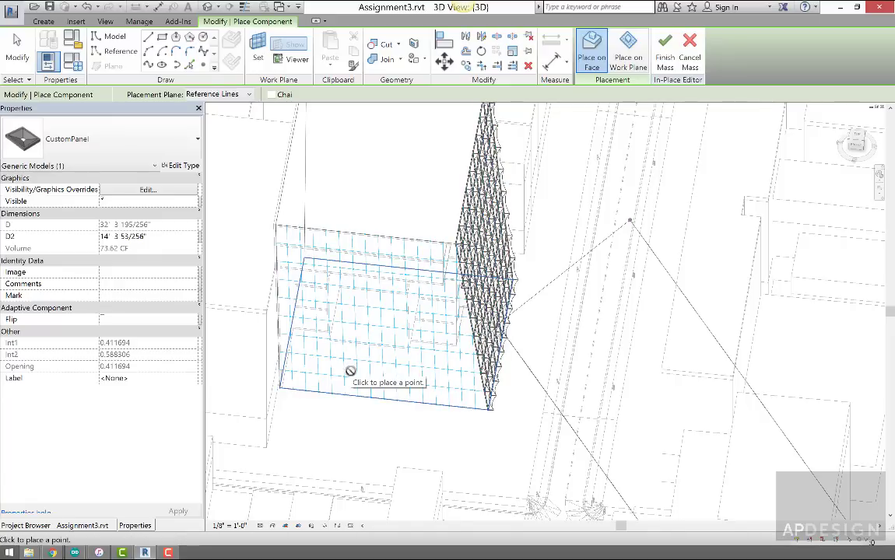
key("Escape")
key("Escape")
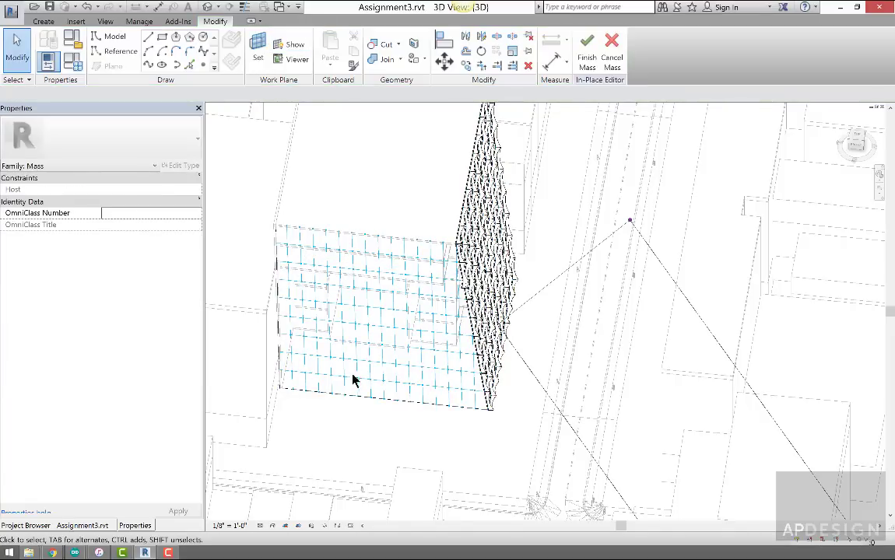
- Set the work plane on the mass and place a reference point within the lower part of the empty divided surface
left_click(258, 49)
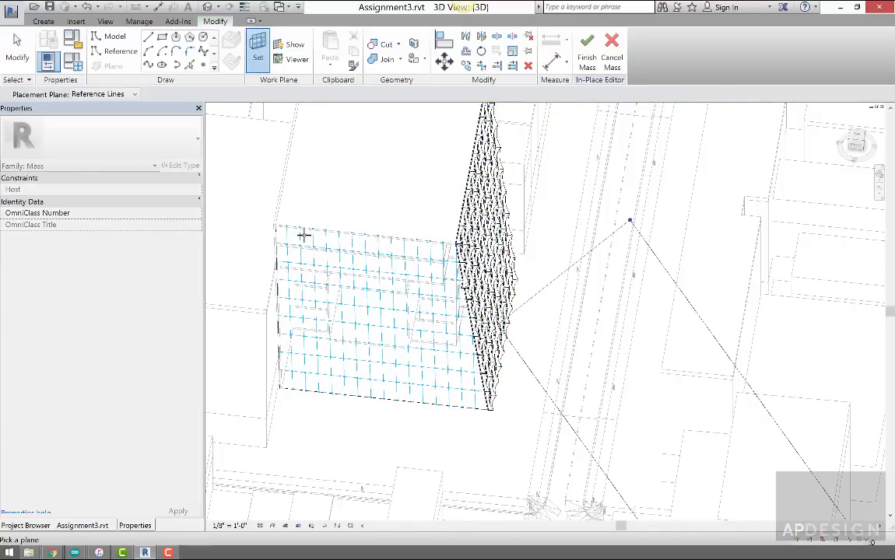
left_click(276, 228)
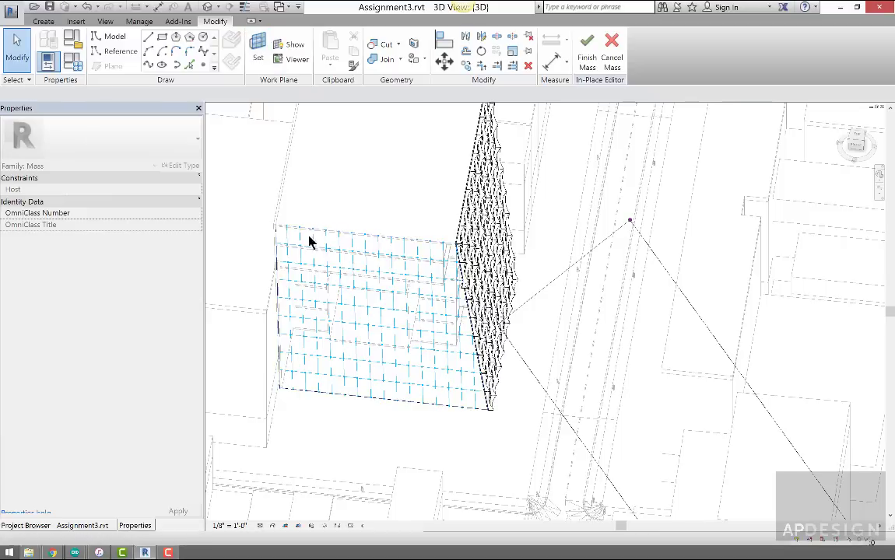
left_click(202, 66)
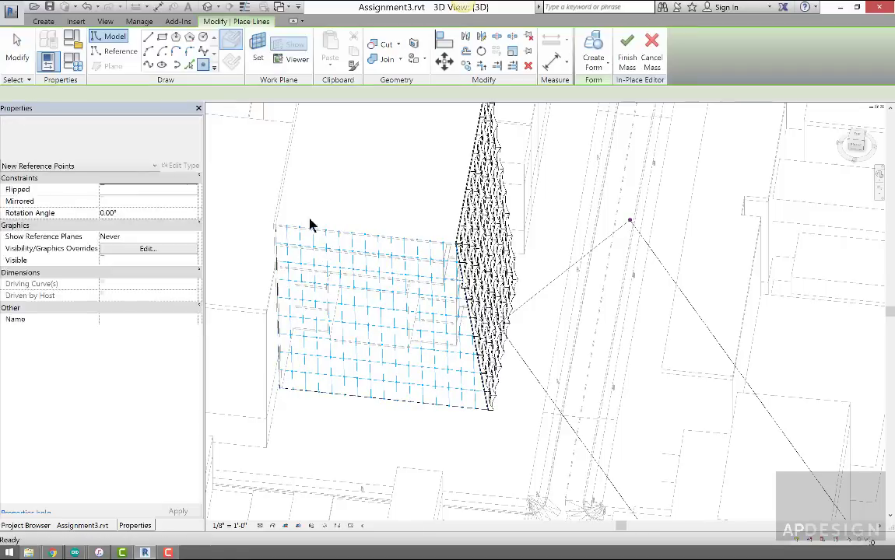
left_click(337, 354)
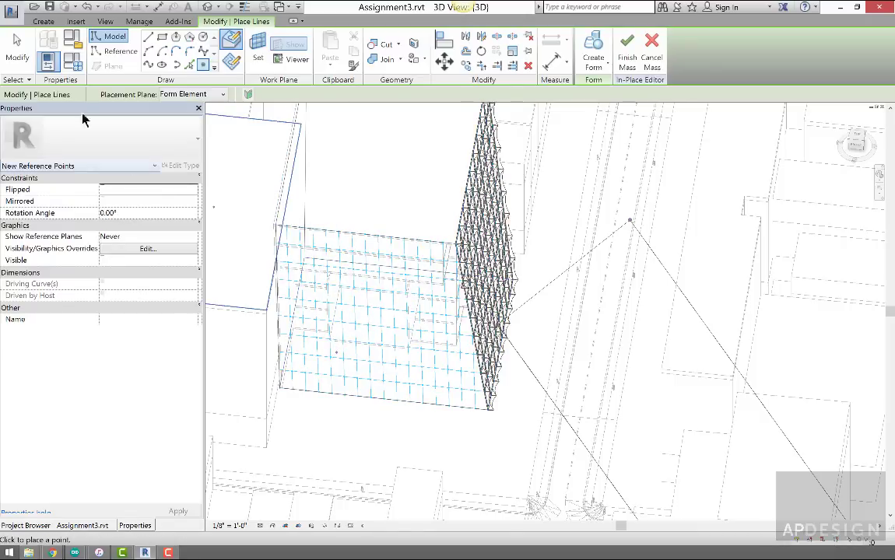
left_click(17, 48)
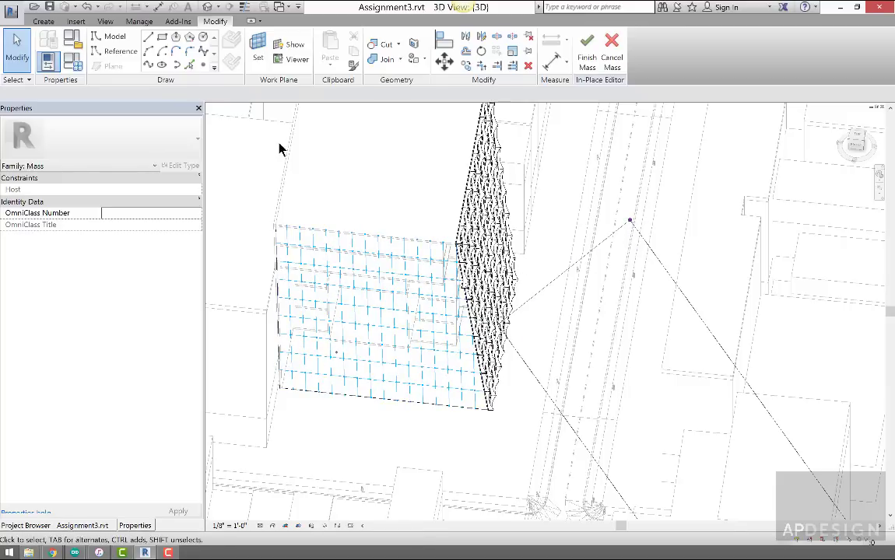
- Place one CustomPanel component on the empty divided surface's grid nodes, tie its last point to the new reference point, and repeat it across the surface
left_click(43, 22)
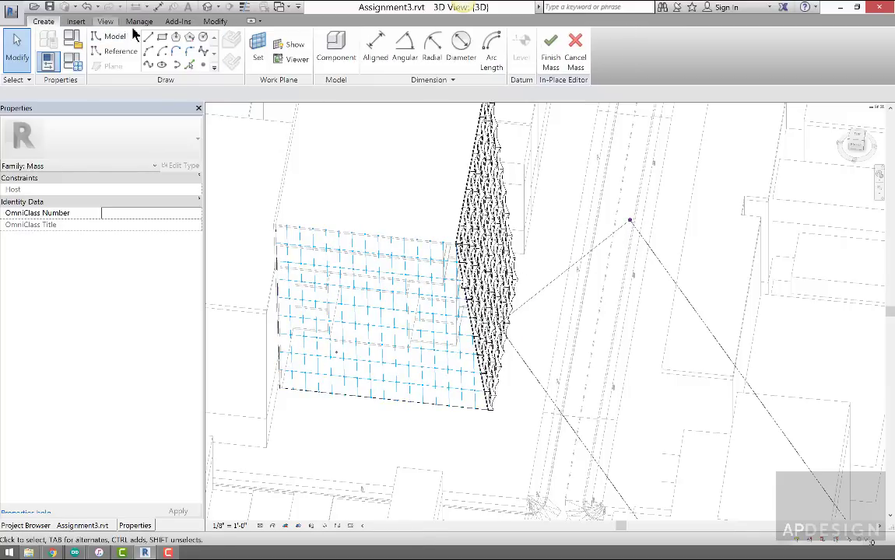
left_click(331, 59)
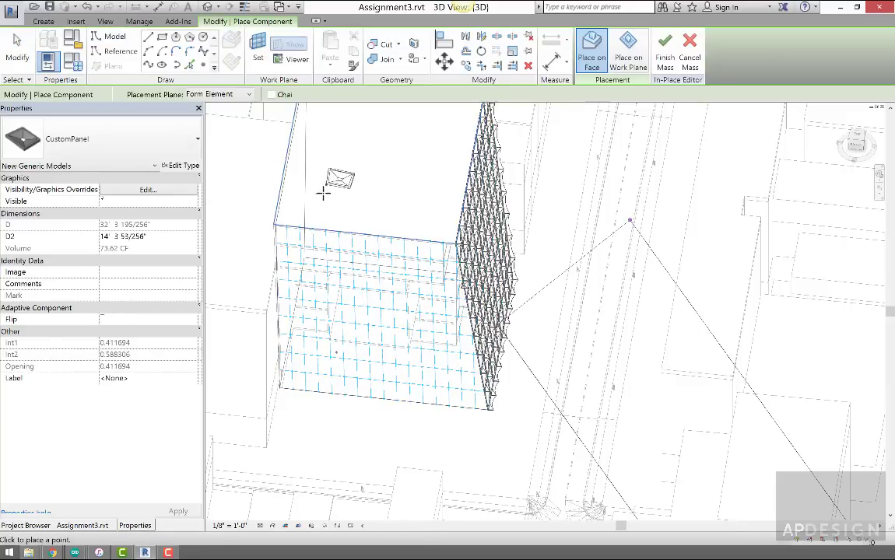
left_click(303, 355)
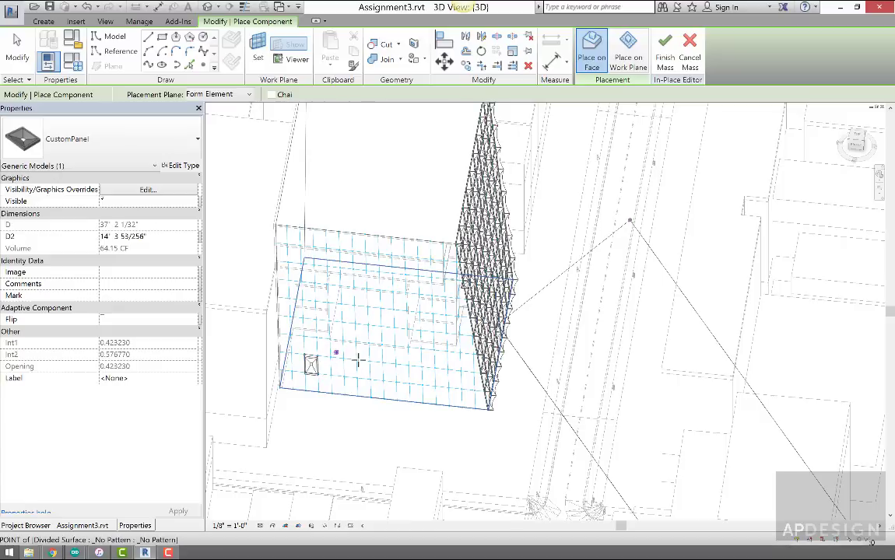
left_click(357, 360)
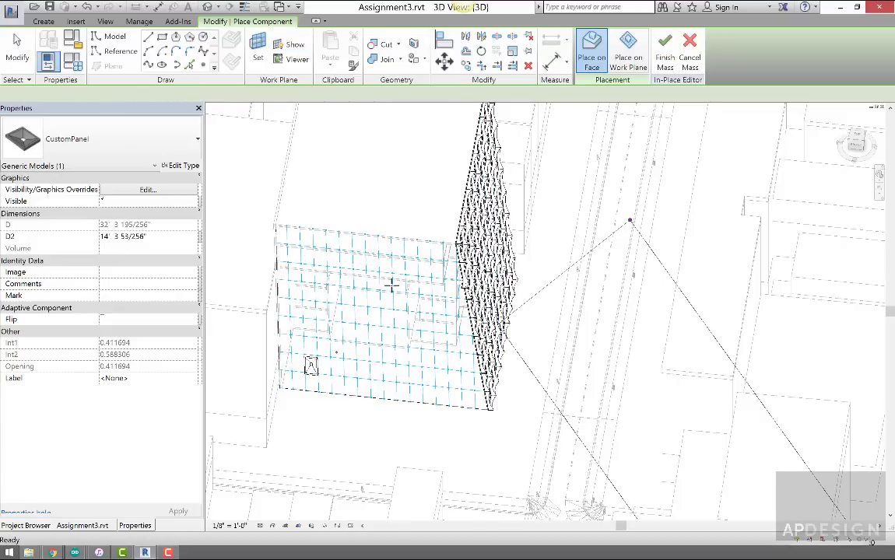
key("Escape")
key("Escape")
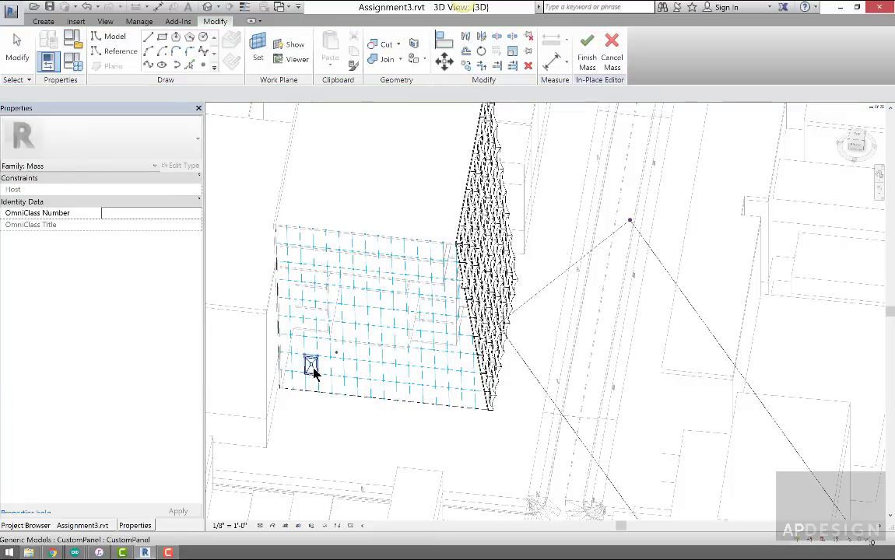
left_click(313, 371)
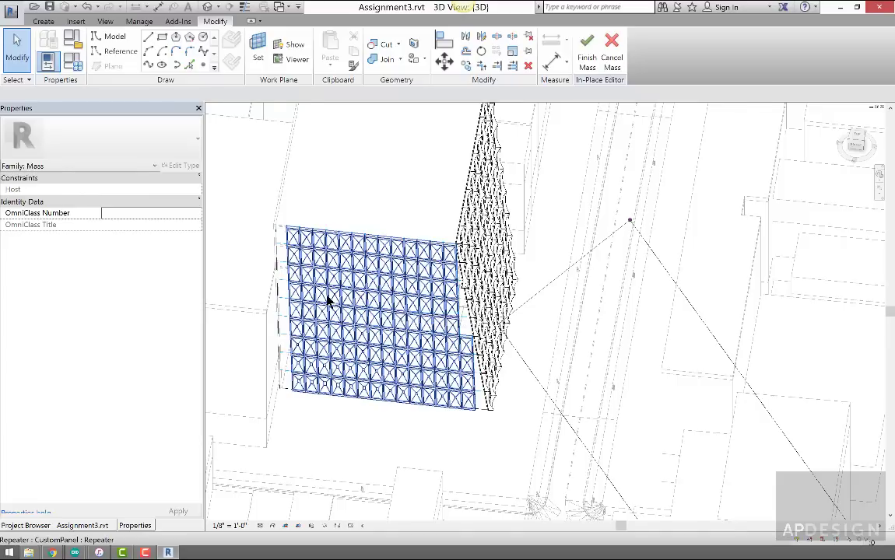
scroll(328, 302, "up", 1)
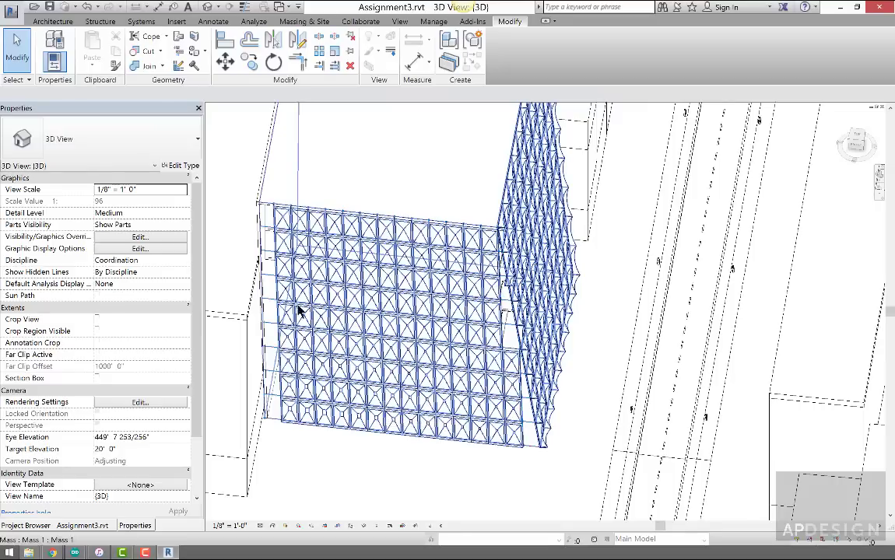
- In CustomPanel.rfa, associate the panel solid's Visible property with a new Yes/No instance parameter named Vis
left_click(289, 9)
left_click(299, 38)
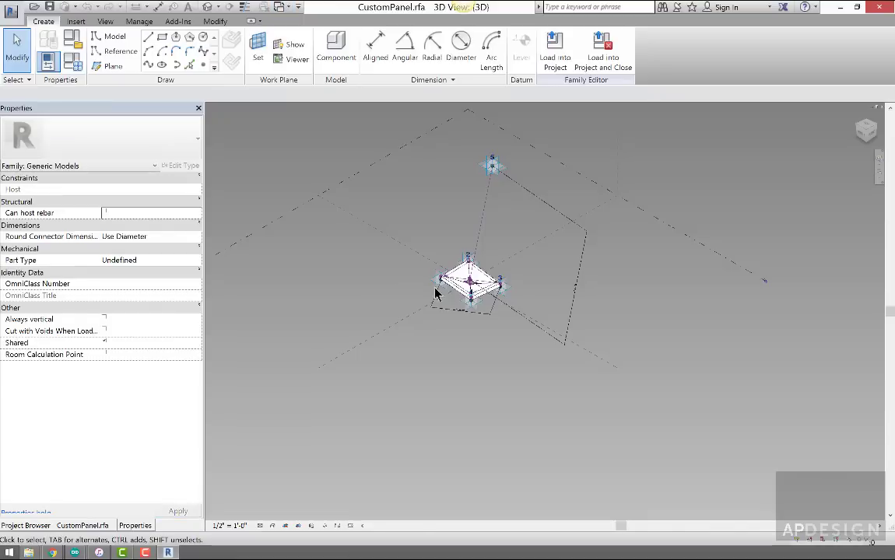
scroll(494, 322, "up", 5)
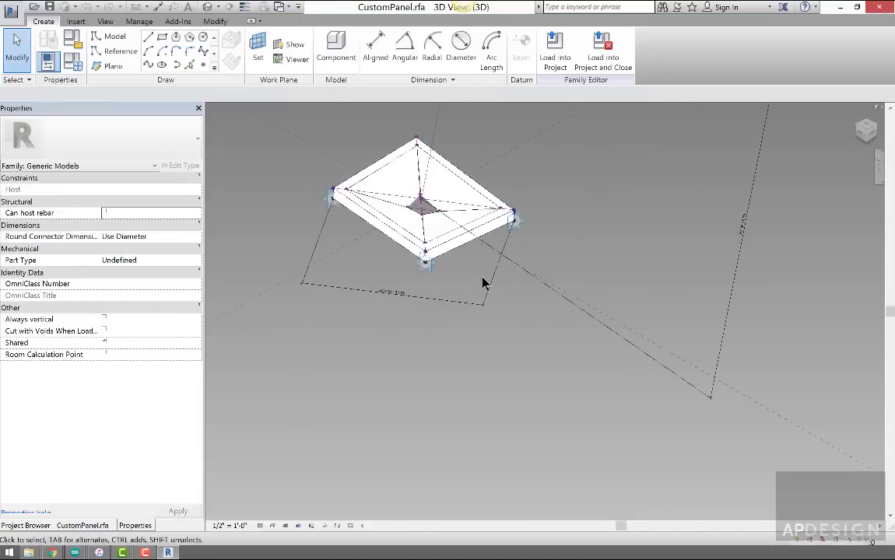
left_click(472, 193)
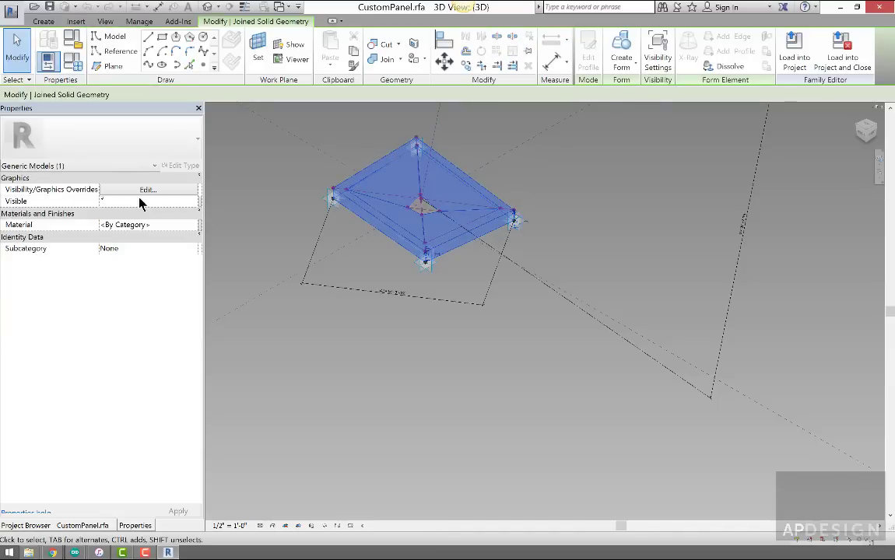
left_click(200, 201)
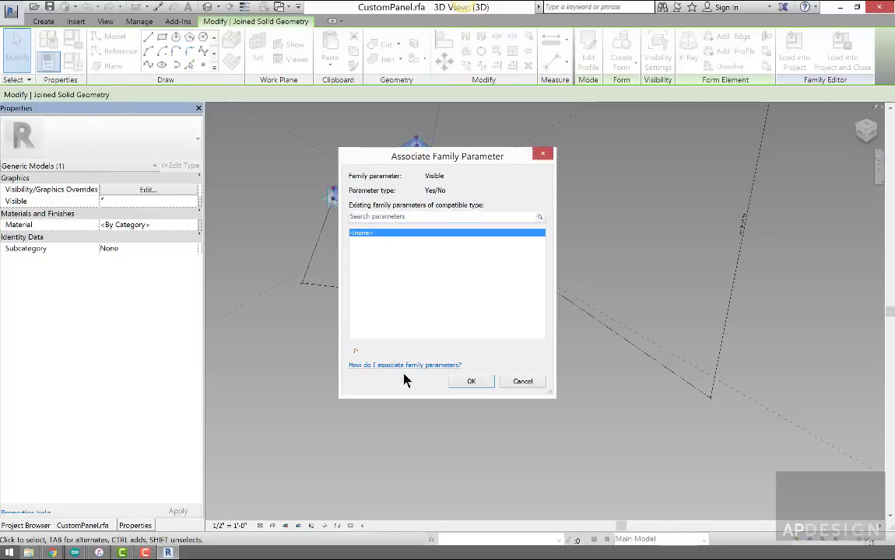
left_click(355, 351)
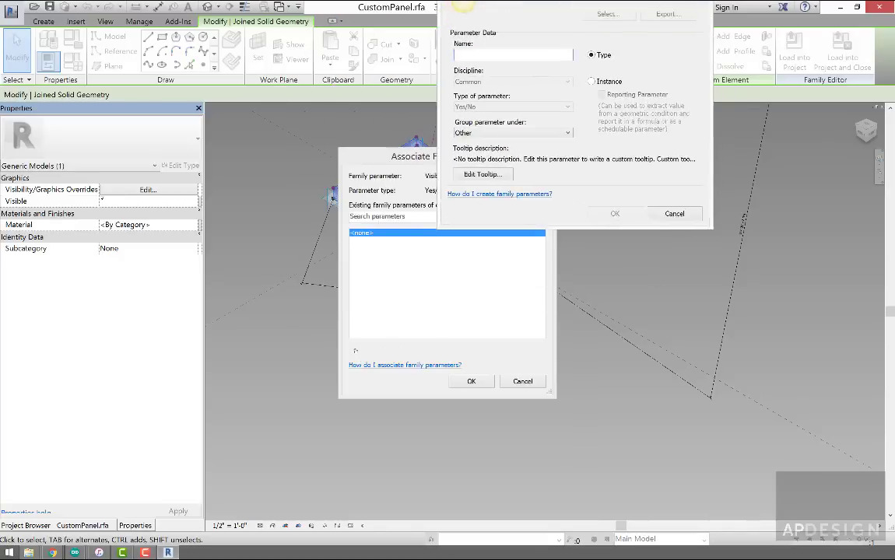
left_click_drag(658, 31, 674, 81)
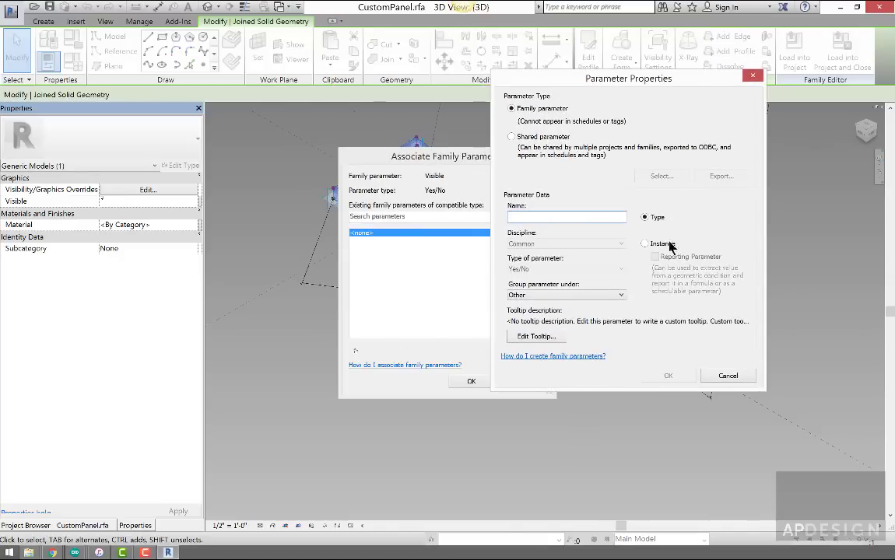
left_click(646, 245)
type("Vis")
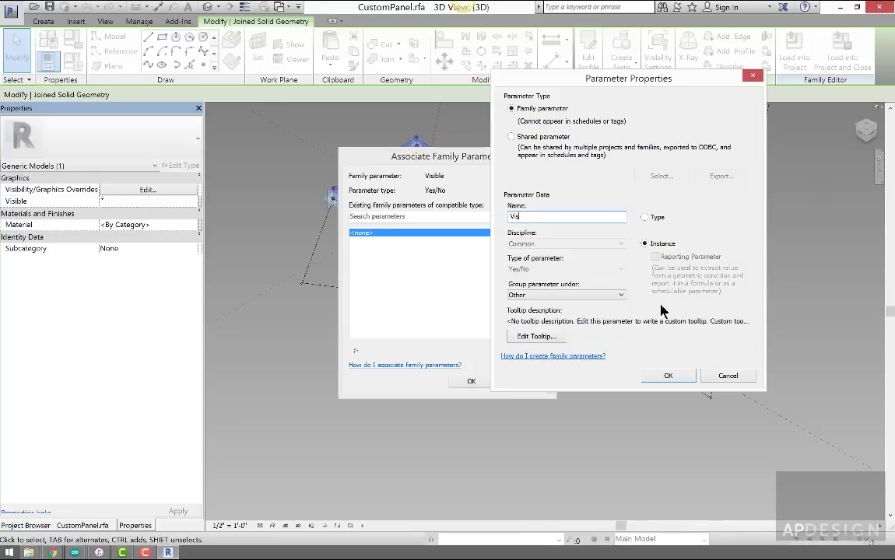
left_click(669, 375)
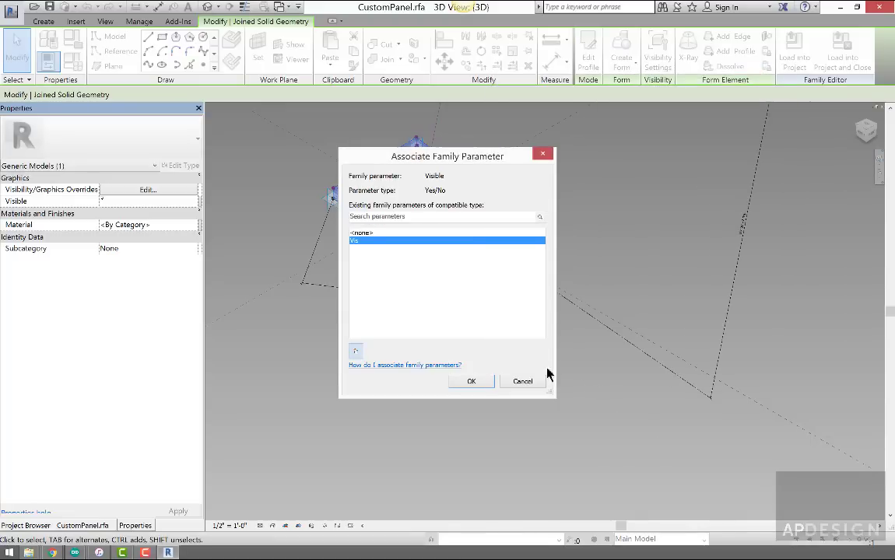
left_click(473, 381)
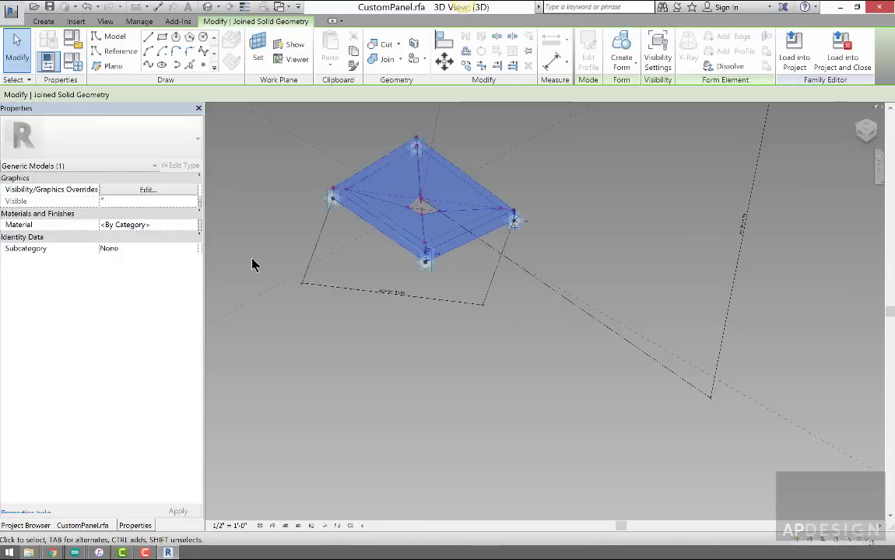
- Review the Vis parameter in the family types and apply the settings
left_click(81, 69)
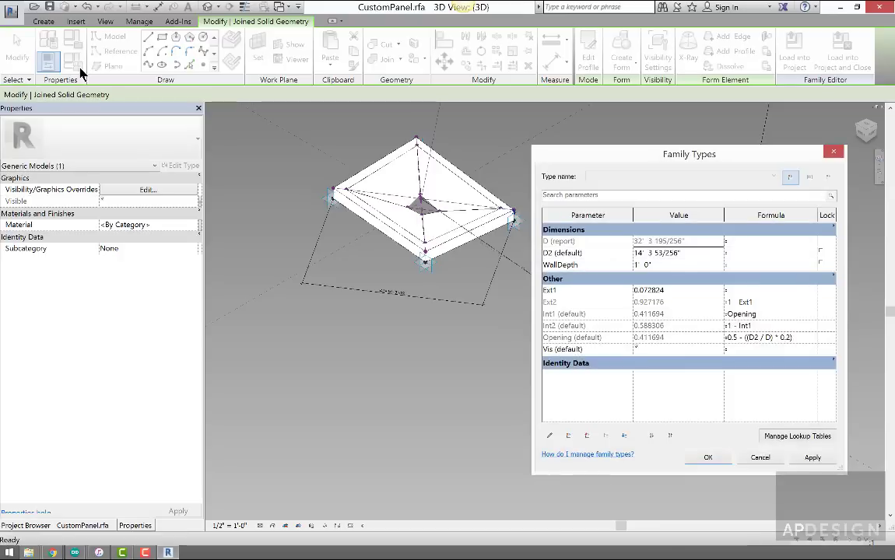
left_click_drag(614, 159, 332, 160)
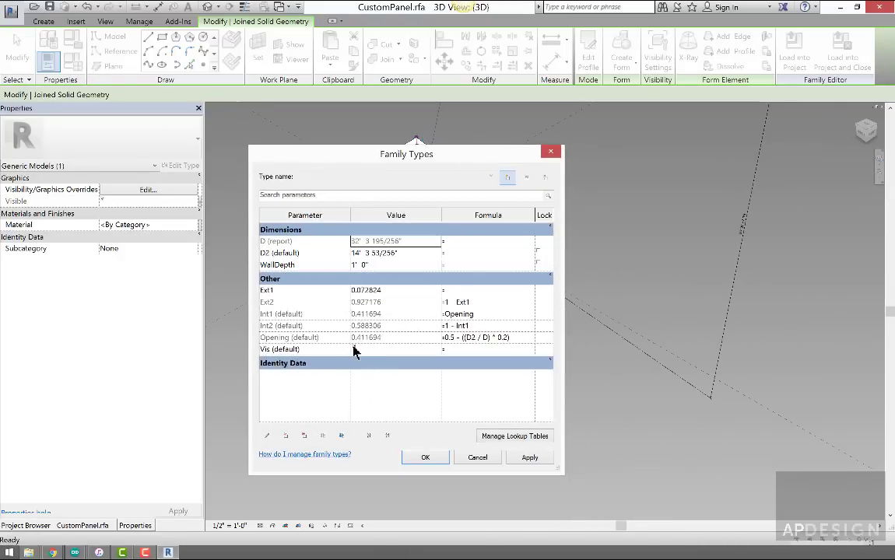
left_click(529, 457)
left_click(437, 459)
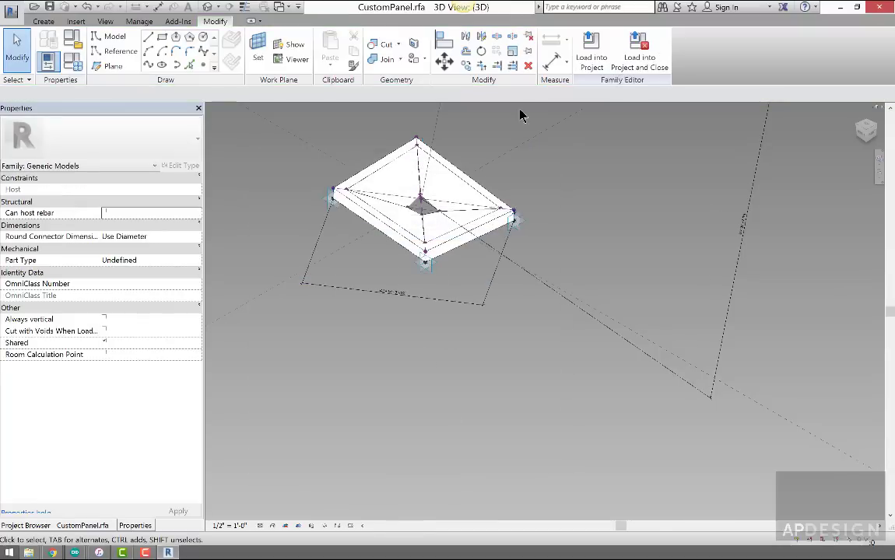
- Load the CustomPanel family into Assignment3.rvt, overwriting the existing version and its parameter values
left_click(591, 62)
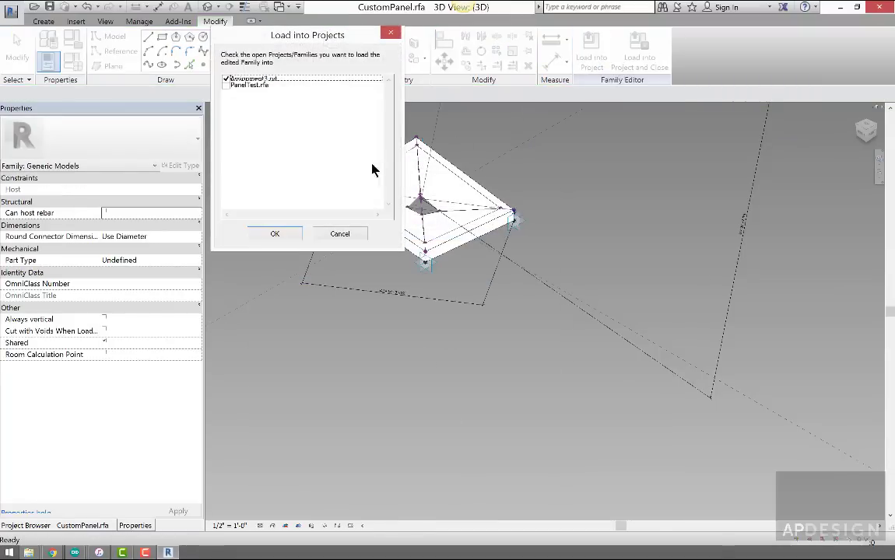
left_click(287, 235)
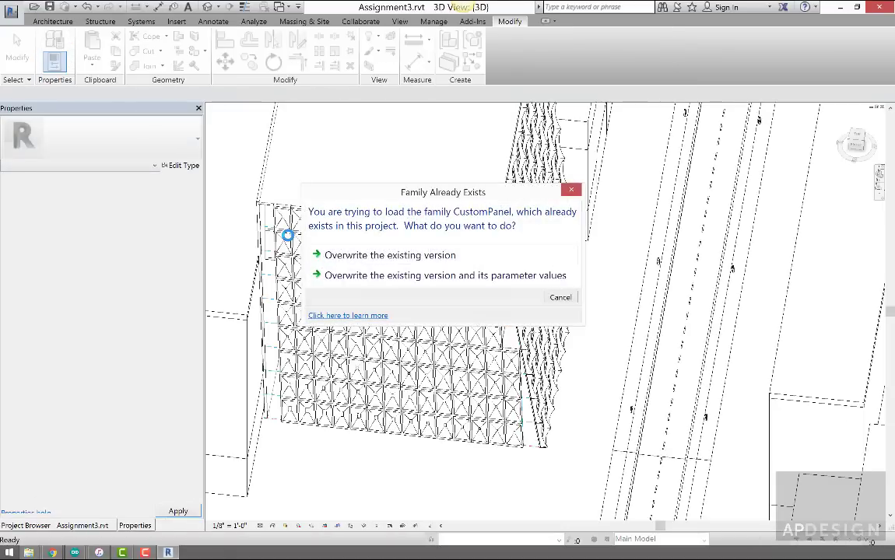
left_click(376, 277)
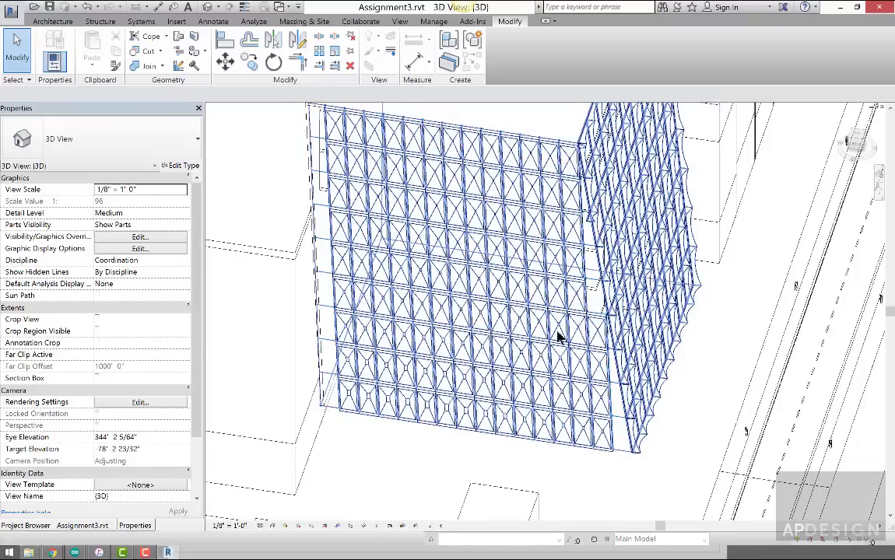
- Open the panelled mass for in-place editing and check the family parameter association of Vis on one repeated edge panel
left_click(592, 333)
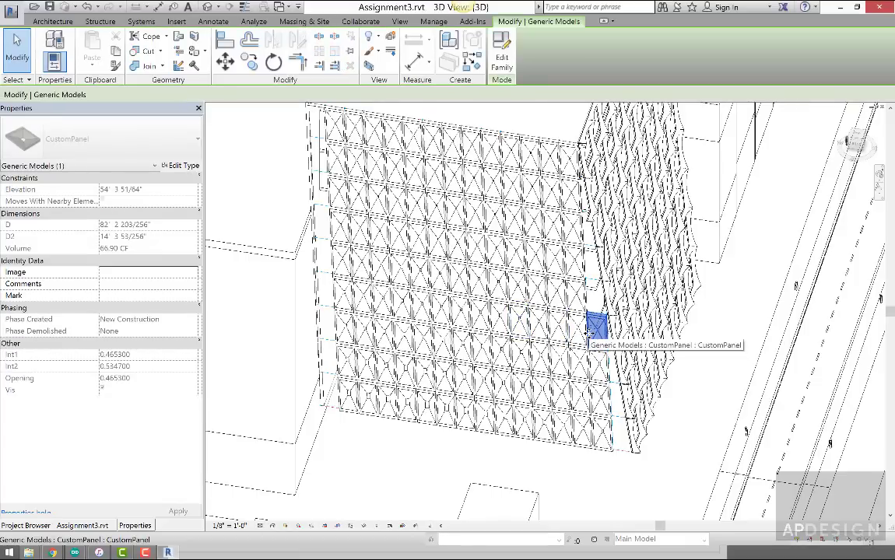
double_click(568, 333)
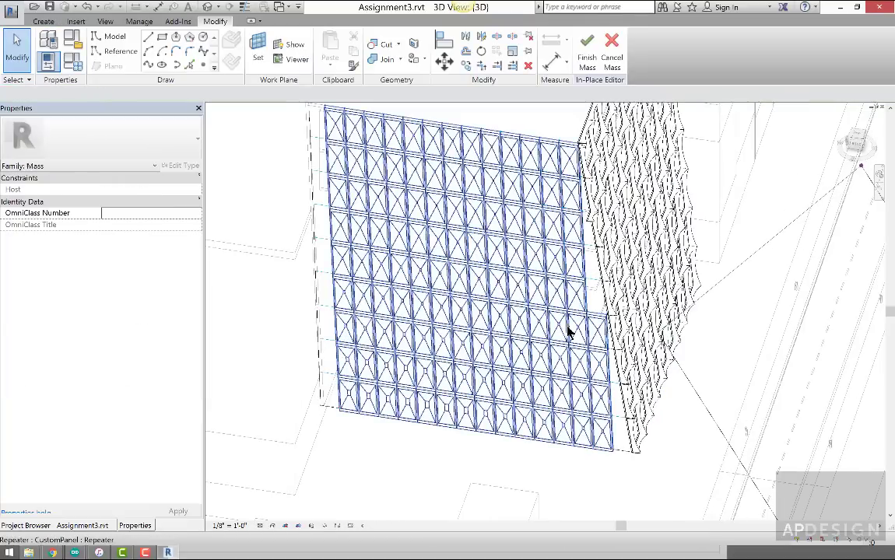
left_click(599, 337)
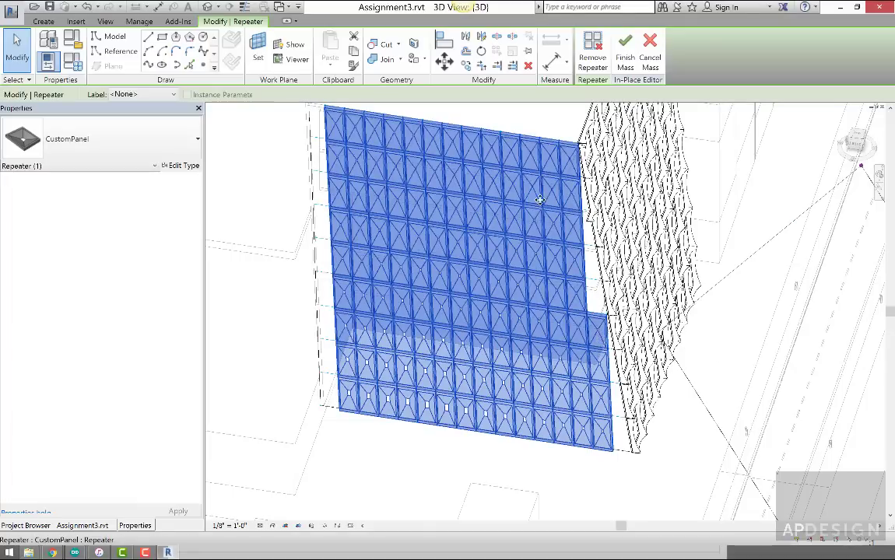
key("Tab")
left_click(599, 331)
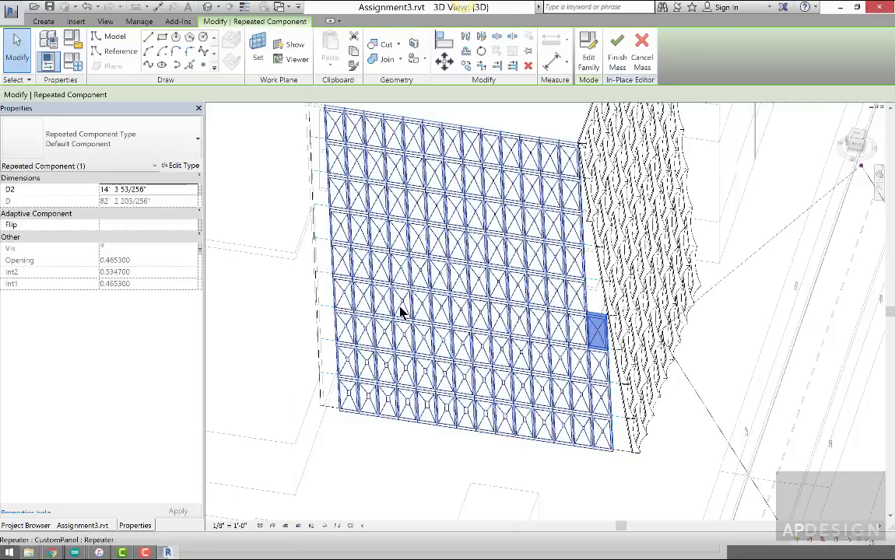
left_click(200, 249)
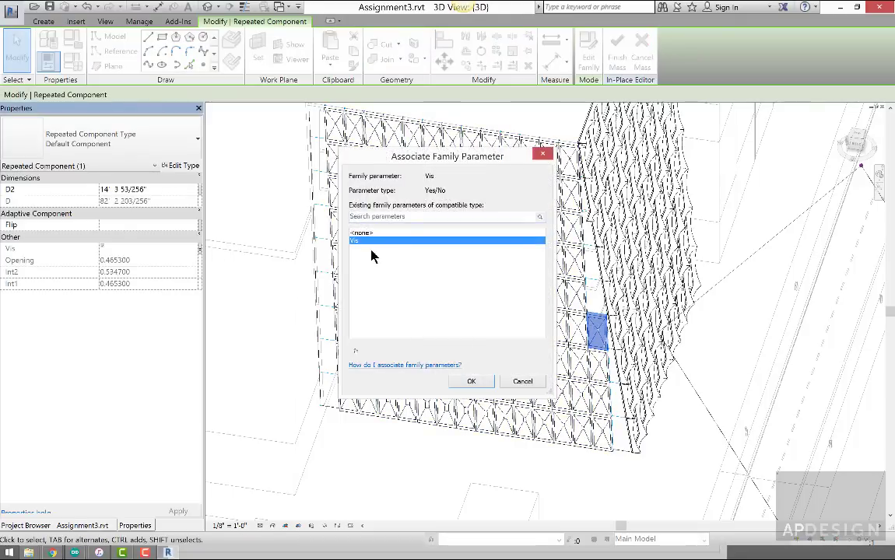
left_click(517, 380)
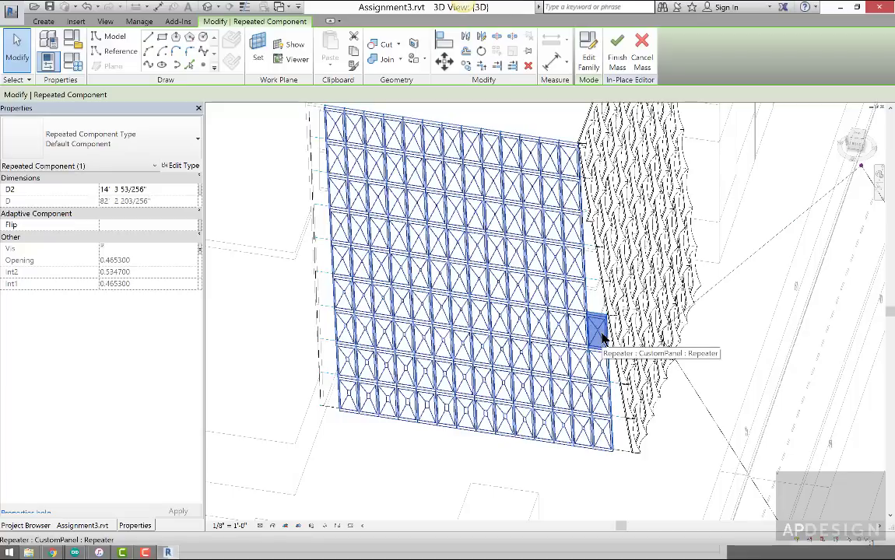
- Remove the repeater from the facade's CustomPanel grid and turn off Vis for the panel in the lower right corner
left_click(584, 335)
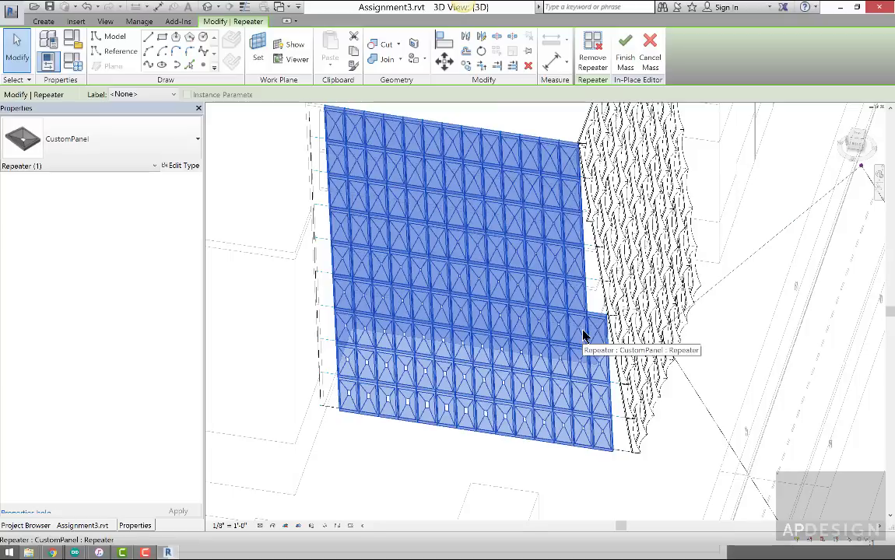
left_click(591, 63)
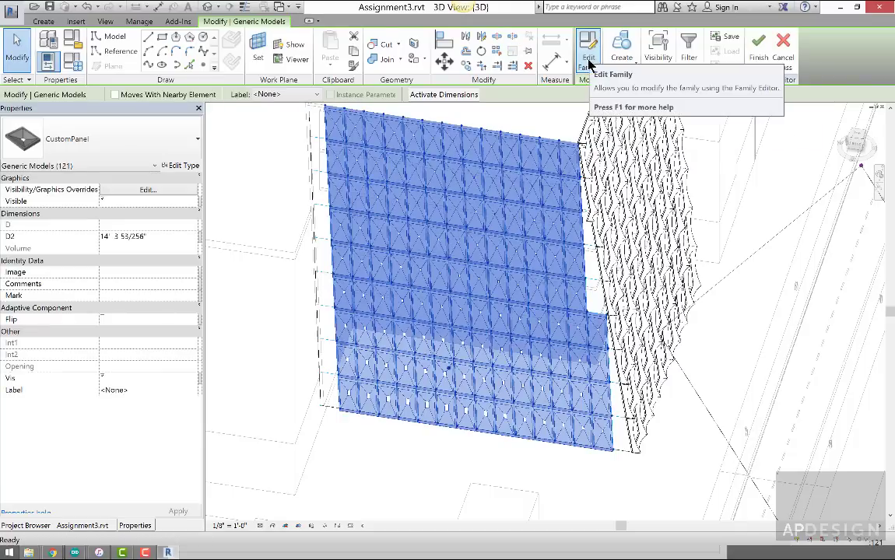
left_click(575, 467)
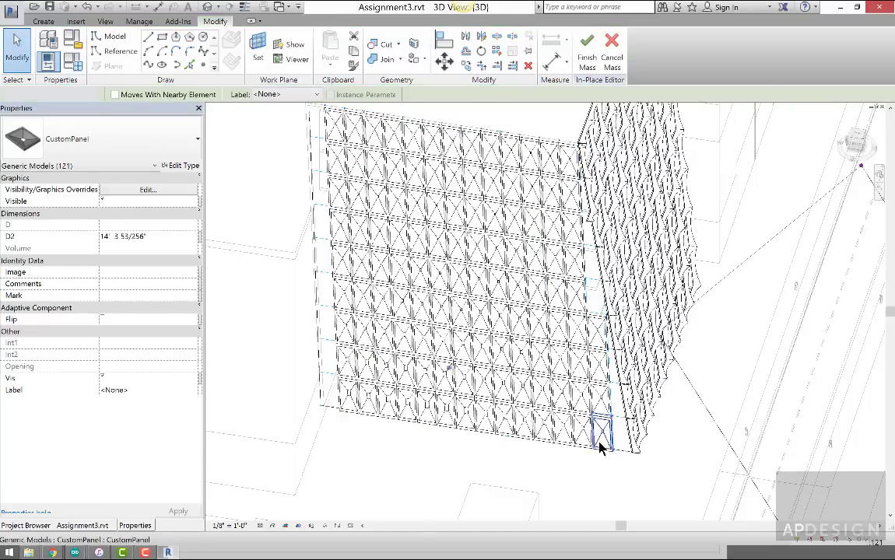
left_click(606, 438)
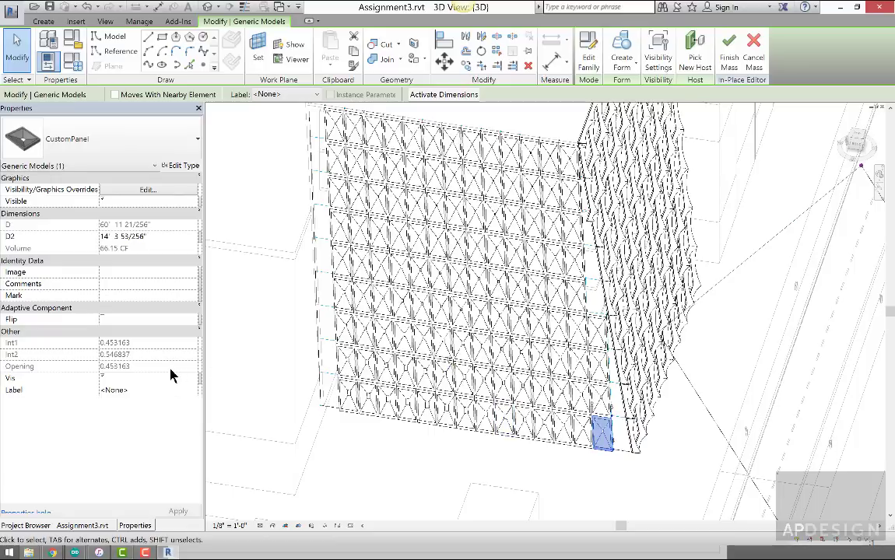
left_click(102, 377)
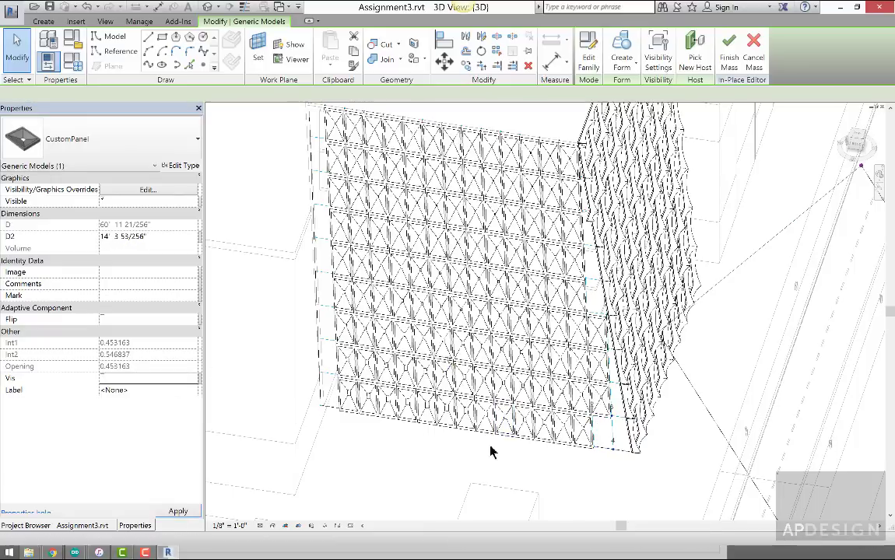
- Turn off Vis for the remaining border panels: bottom row, top row, both full-height edge columns and the three extra panels beyond the right column
left_click(584, 436)
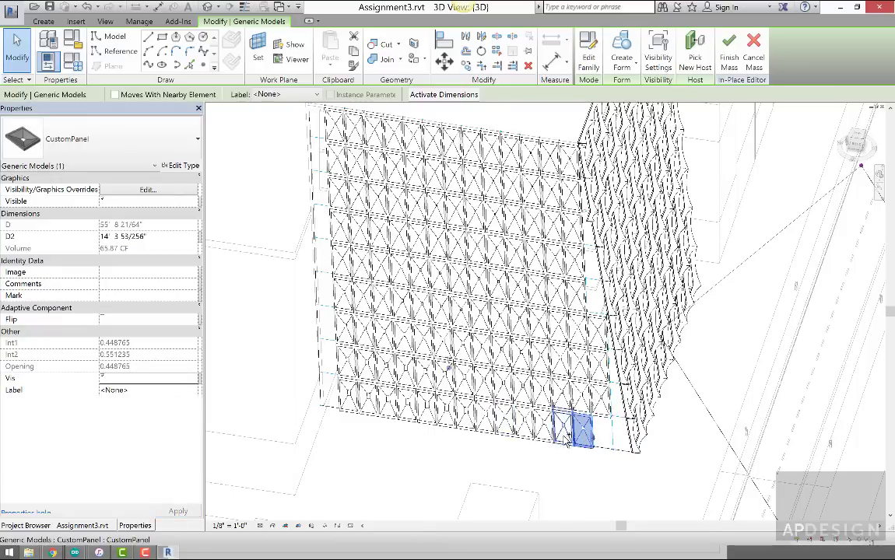
left_click(562, 433, "ctrl")
left_click(543, 433, "ctrl")
left_click(522, 430, "ctrl")
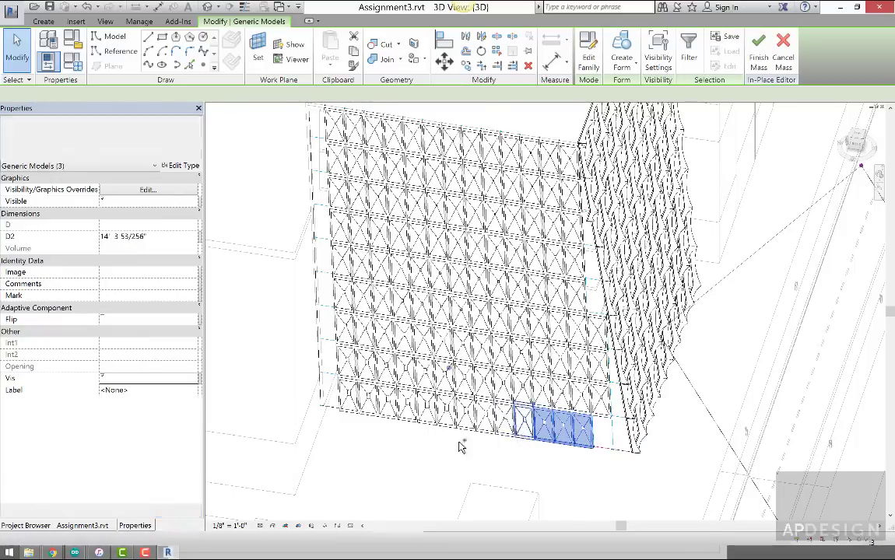
left_click(358, 395, "ctrl")
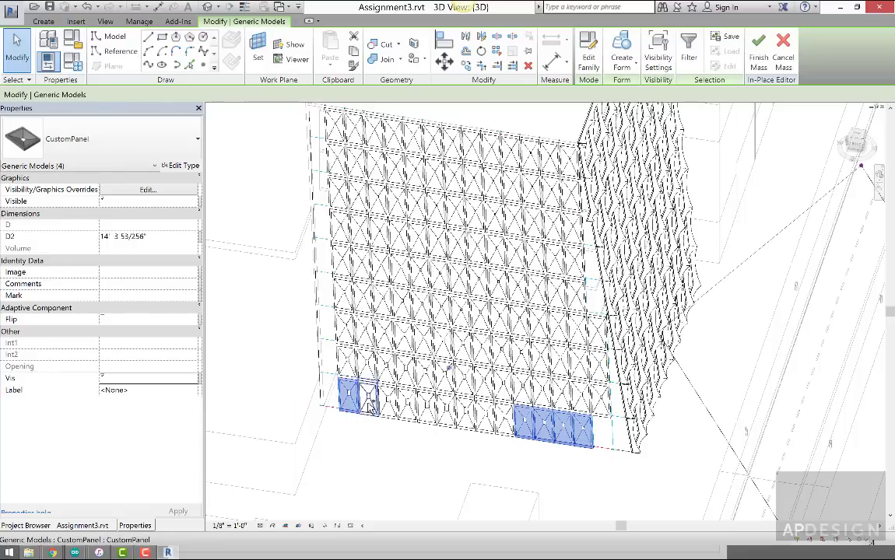
left_click(389, 401, "ctrl")
left_click(409, 404, "ctrl")
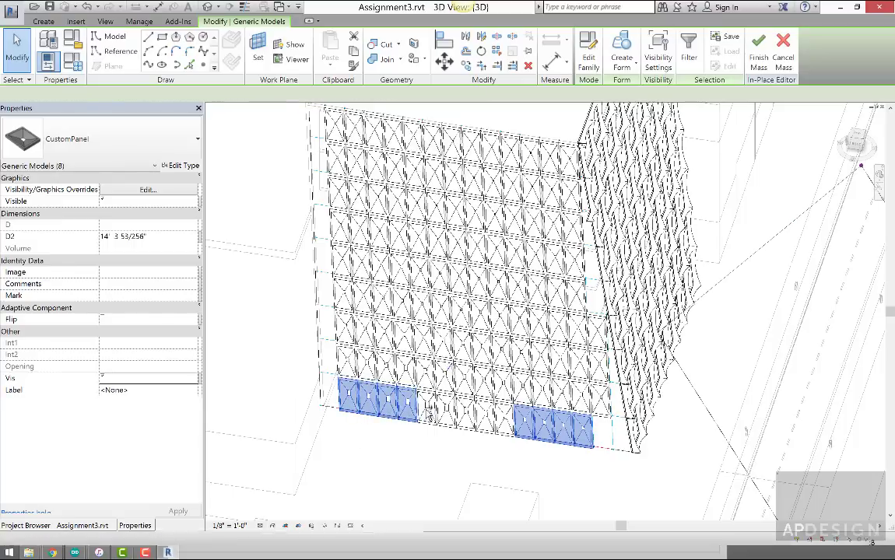
left_click(428, 408, "ctrl")
left_click(446, 411, "ctrl")
left_click(466, 415, "ctrl")
left_click(484, 418, "ctrl")
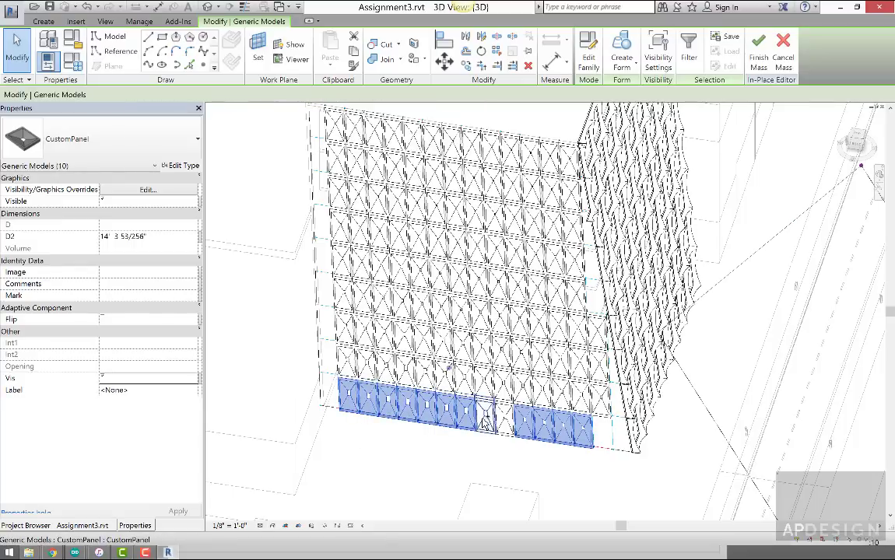
left_click(504, 425, "ctrl")
left_click(582, 396, "ctrl")
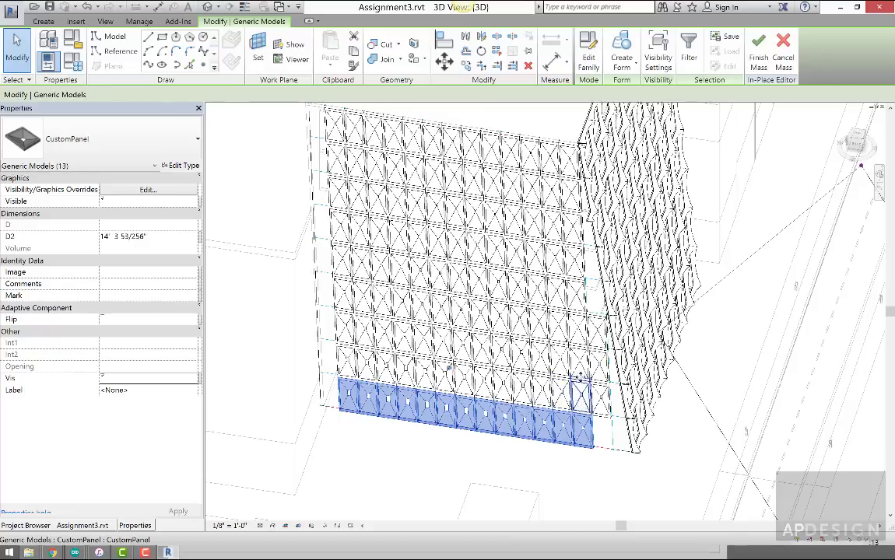
left_click(582, 362, "ctrl")
left_click(580, 330, "ctrl")
left_click(578, 300, "ctrl")
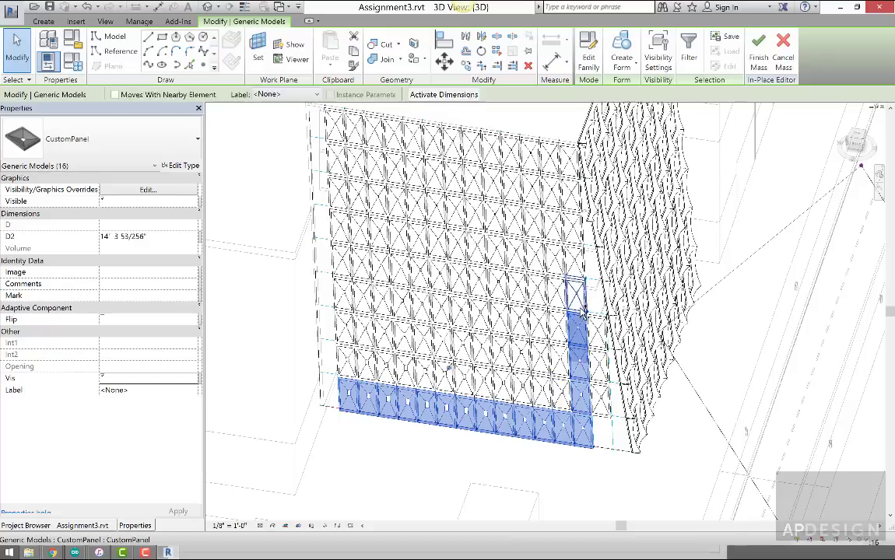
left_click(576, 254, "ctrl")
left_click(575, 219, "ctrl")
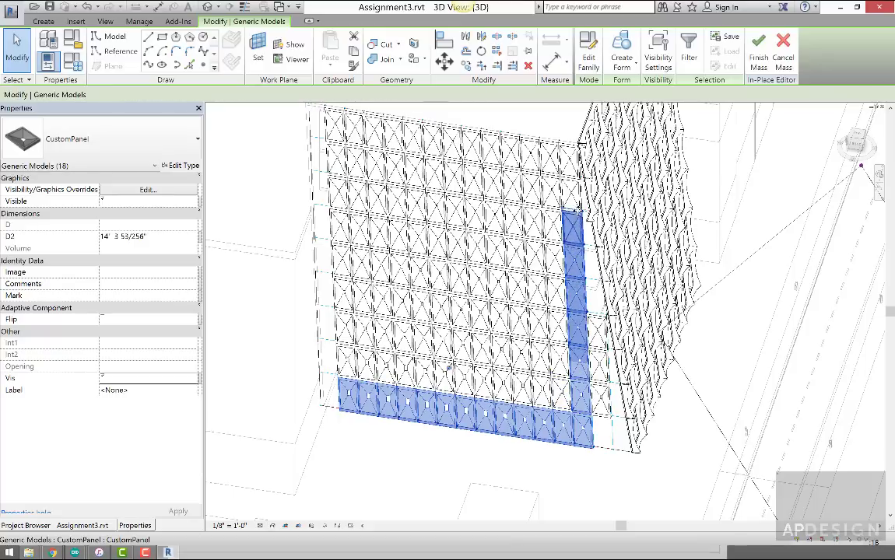
left_click(571, 193, "ctrl")
left_click(569, 159, "ctrl")
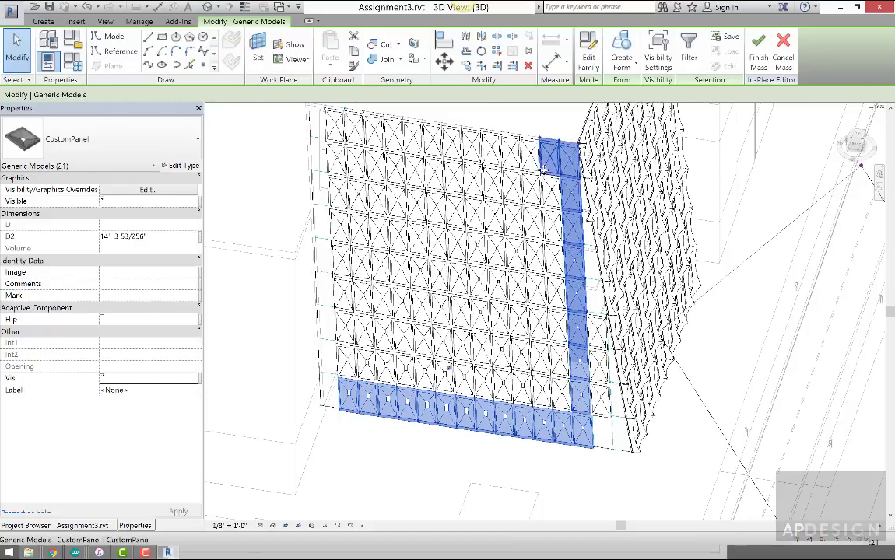
left_click(549, 158, "ctrl")
left_click(534, 164, "ctrl")
left_click(497, 158, "ctrl")
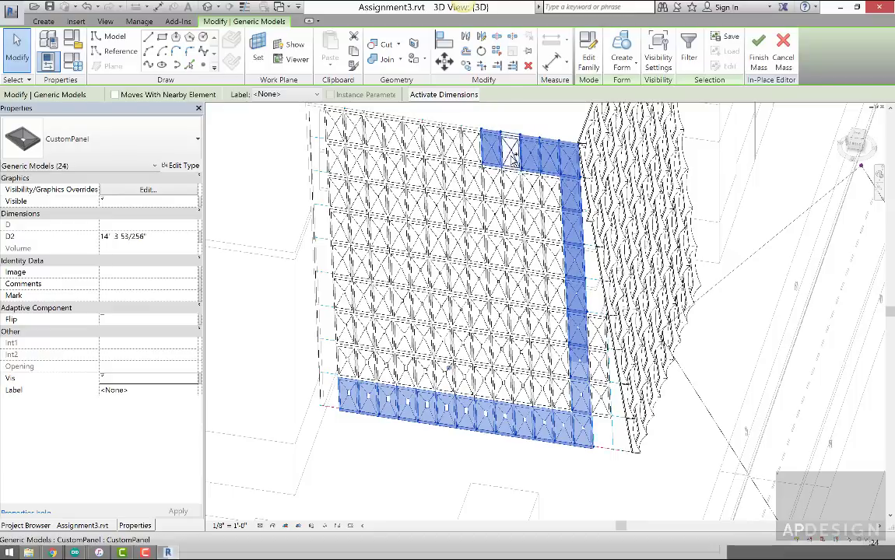
left_click(510, 153, "ctrl")
left_click(453, 148, "ctrl")
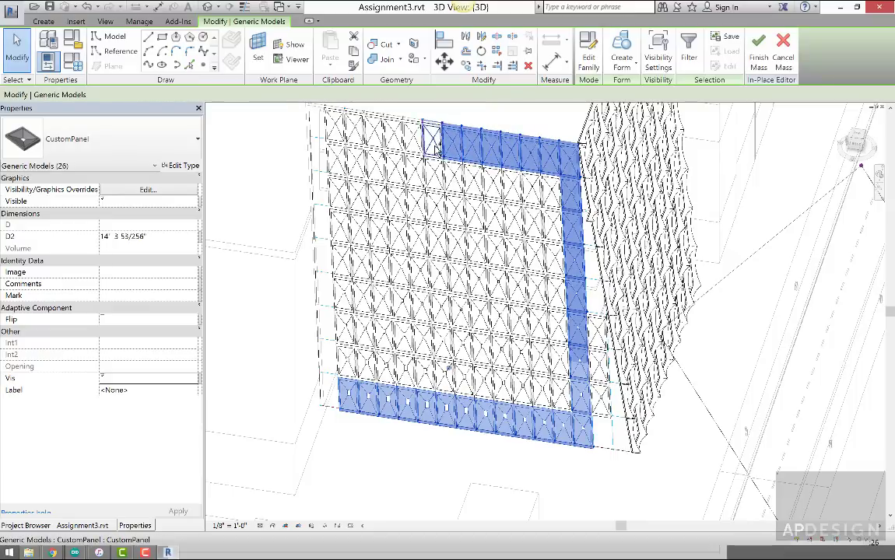
left_click(432, 142, "ctrl")
left_click(413, 139, "ctrl")
left_click(393, 134, "ctrl")
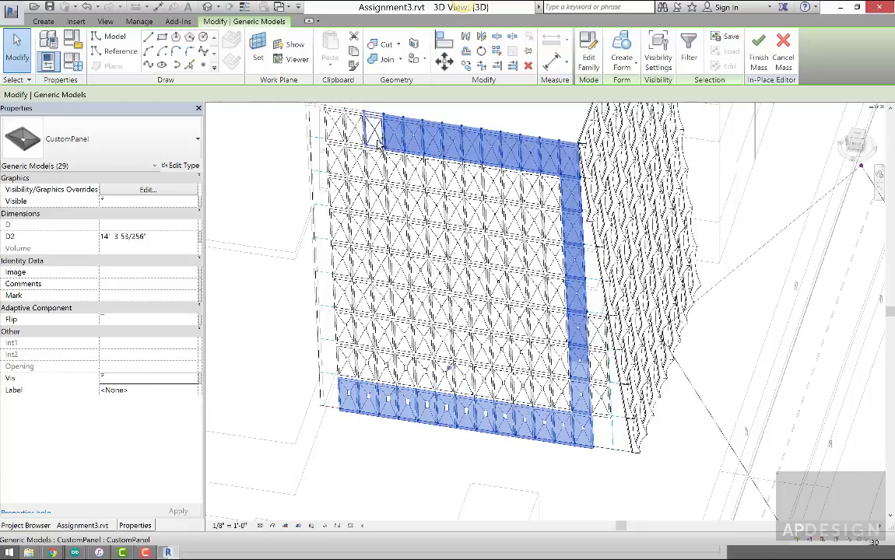
left_click(373, 133, "ctrl")
left_click(355, 128, "ctrl")
left_click(336, 125, "ctrl")
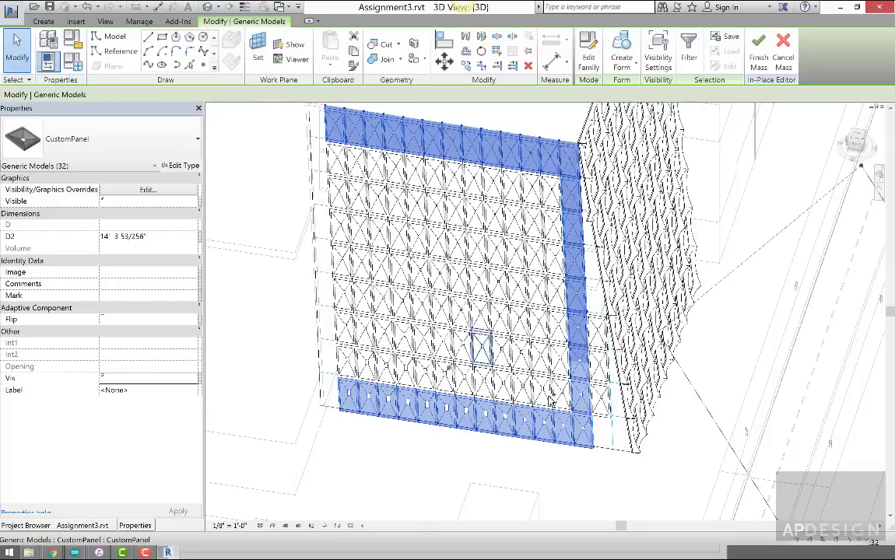
left_click(601, 405, "ctrl")
left_click(600, 379, "ctrl")
left_click(598, 354, "ctrl")
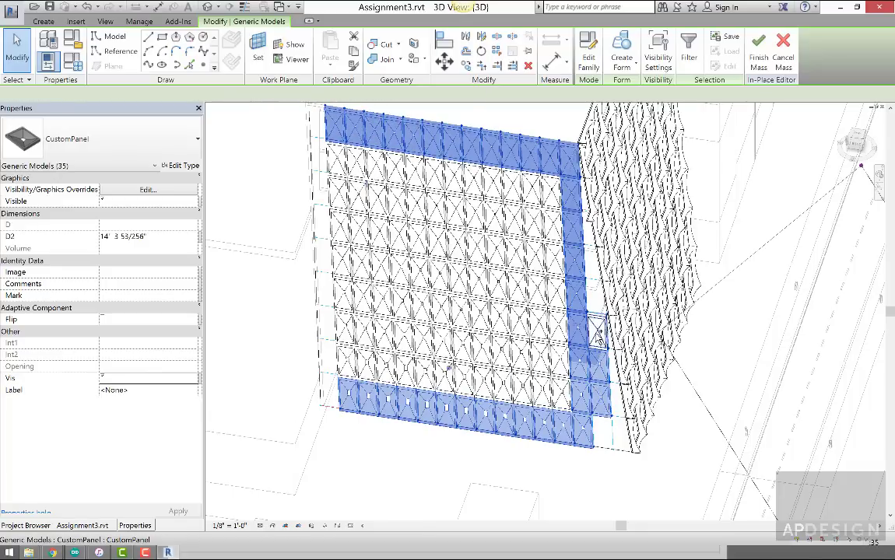
left_click(598, 334, "ctrl")
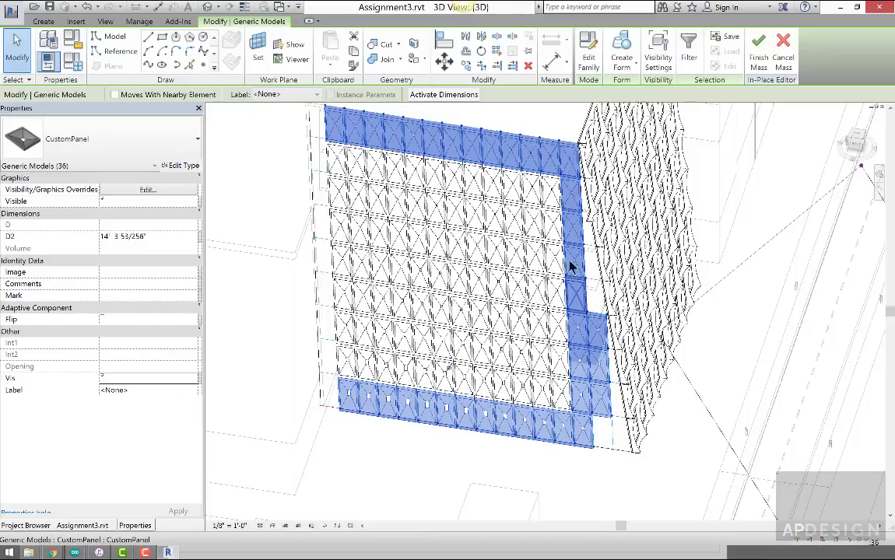
left_click(337, 161, "ctrl")
left_click(339, 218, "ctrl")
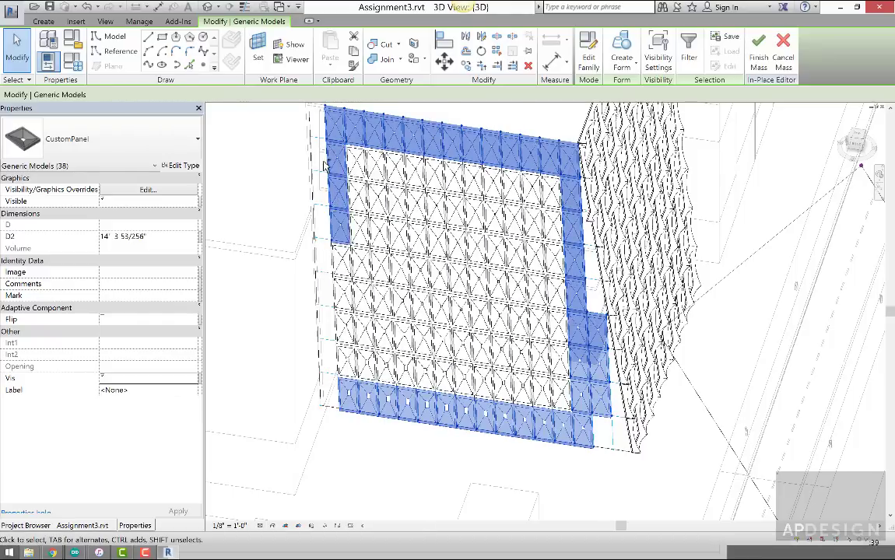
left_click(344, 261, "ctrl")
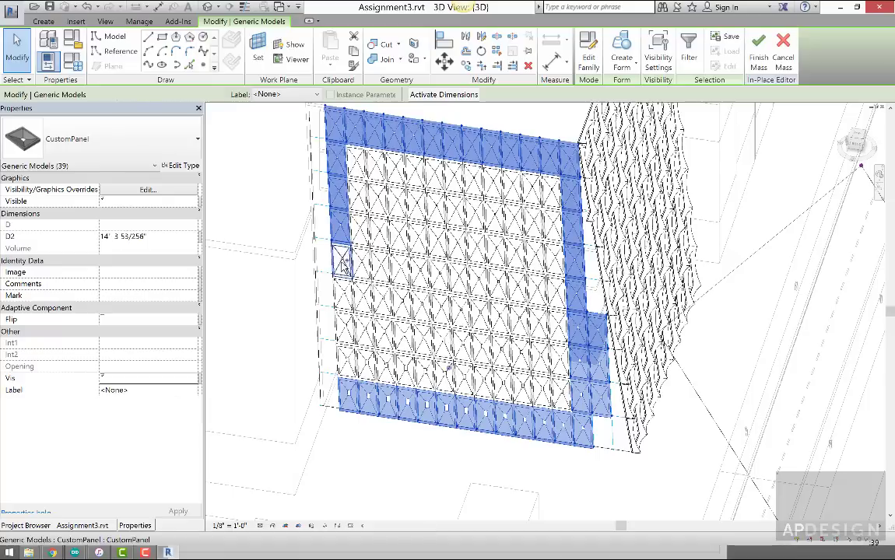
left_click(344, 304, "ctrl")
left_click(344, 323, "ctrl")
left_click(344, 342, "ctrl")
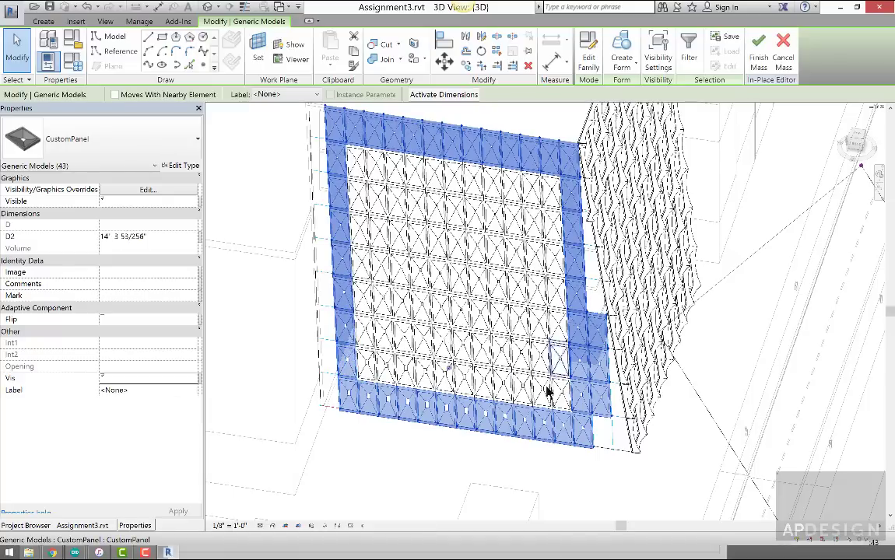
left_click(107, 380)
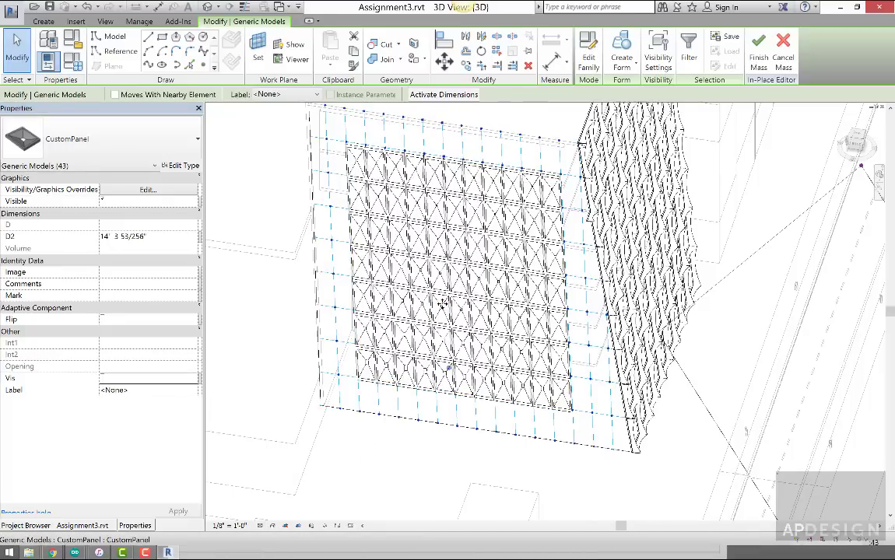
- Turn off Vis for a central block of the facade's panels, five wide and three high
scroll(436, 308, "down", 2)
middle_click_drag(420, 288, 468, 306, "shift")
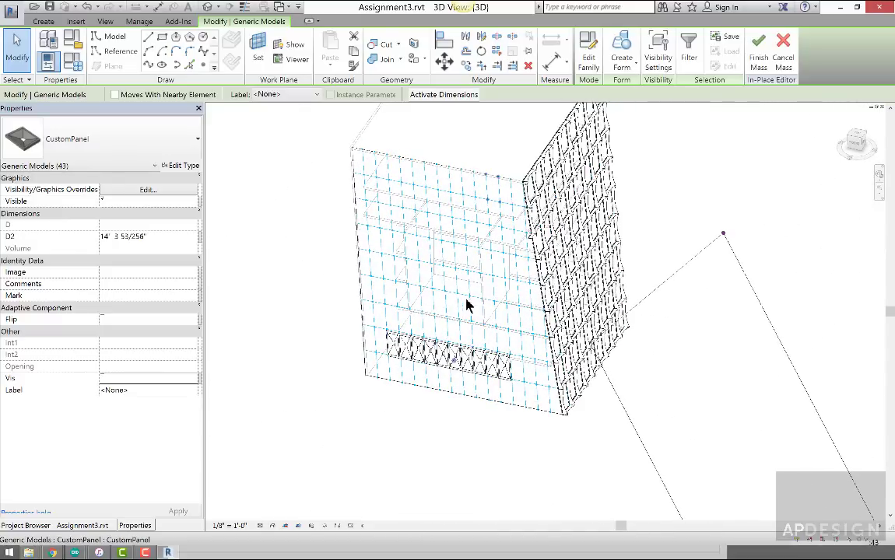
left_click(473, 309)
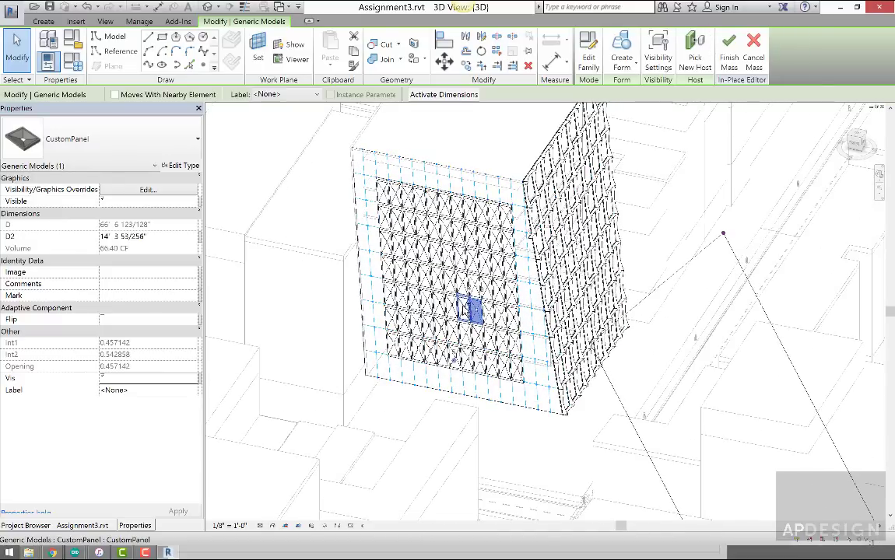
left_click(436, 308, "ctrl")
left_click(426, 302, "ctrl")
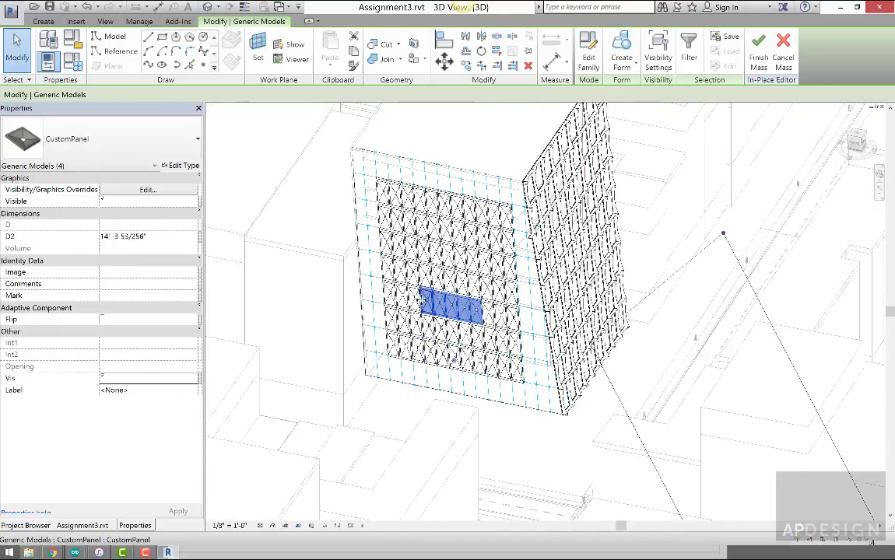
left_click(426, 275, "ctrl")
left_click(426, 251, "ctrl")
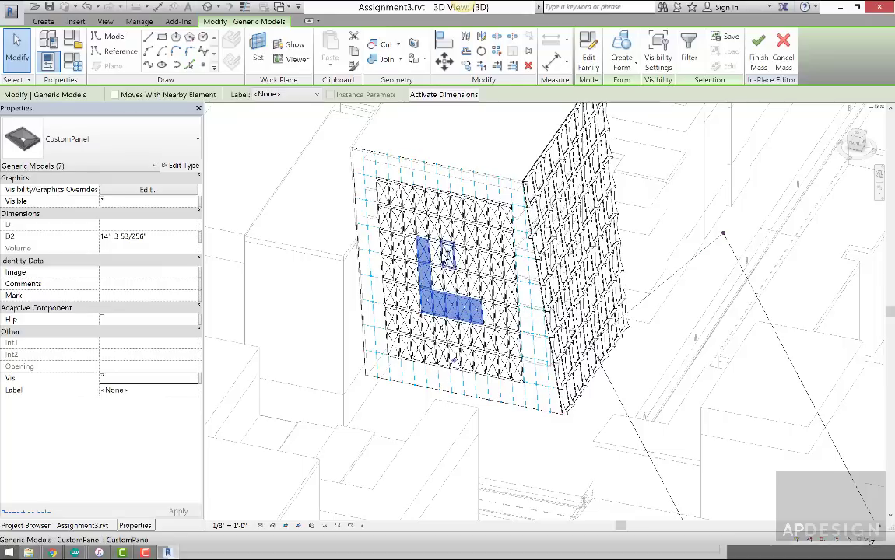
left_click(459, 255, "ctrl")
left_click(462, 256, "ctrl")
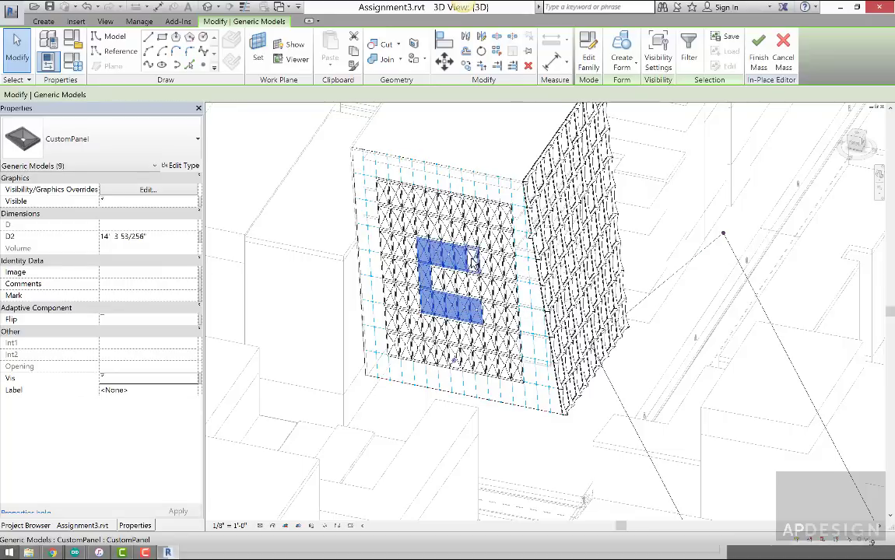
left_click(472, 258, "ctrl")
left_click(472, 282, "ctrl")
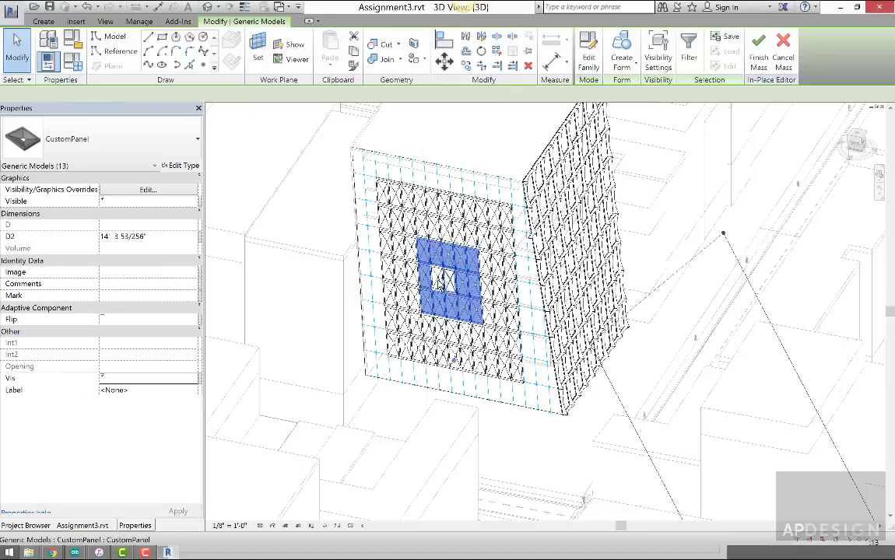
left_click(450, 281, "ctrl")
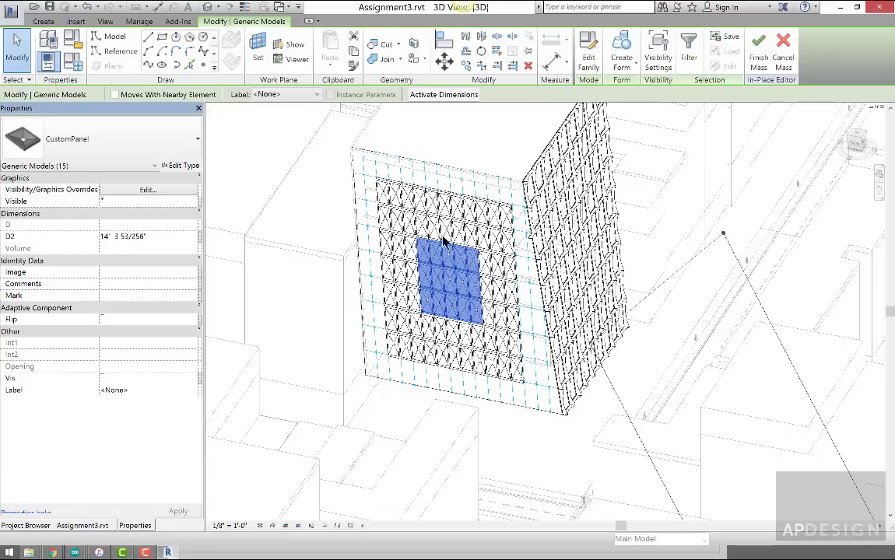
key("Delete")
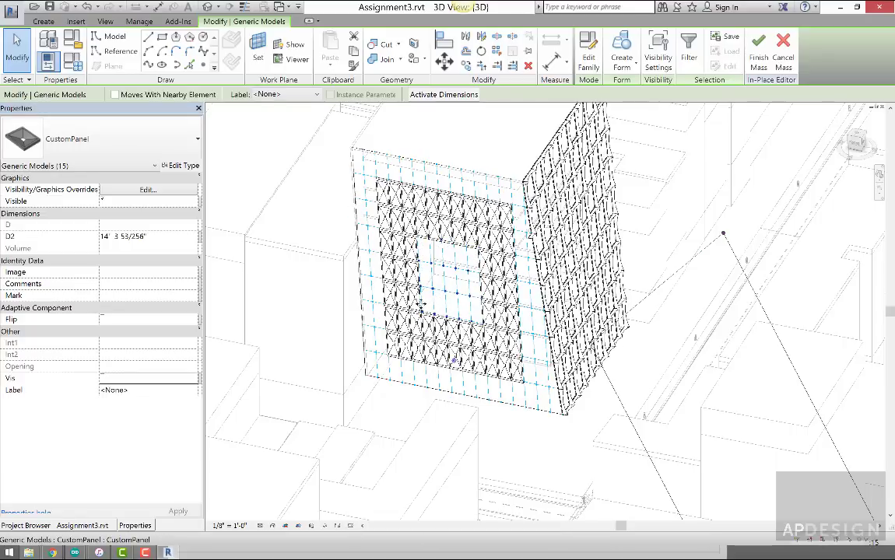
- Try to turn off Vis for the three panels bordering the opening's left side together with the block already selected
left_click(410, 298, "ctrl")
left_click(410, 249, "ctrl")
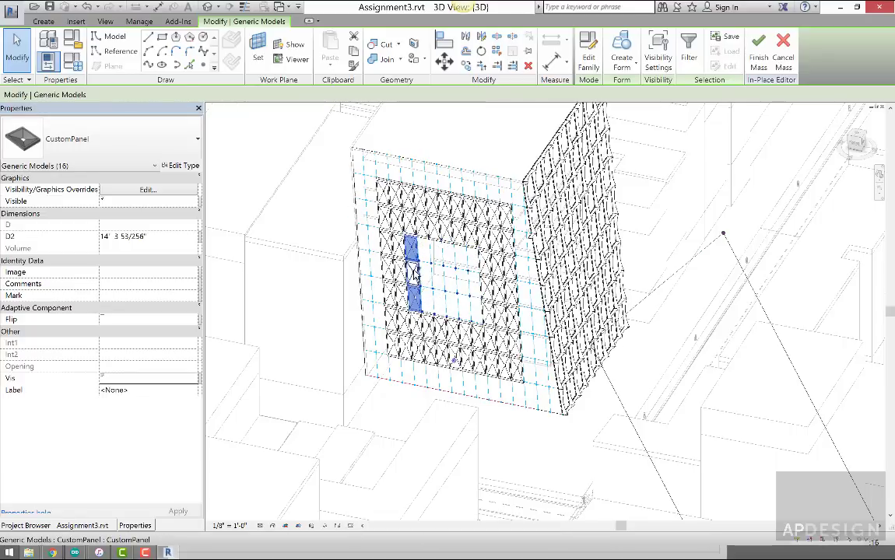
left_click(413, 271, "ctrl")
left_click(101, 377)
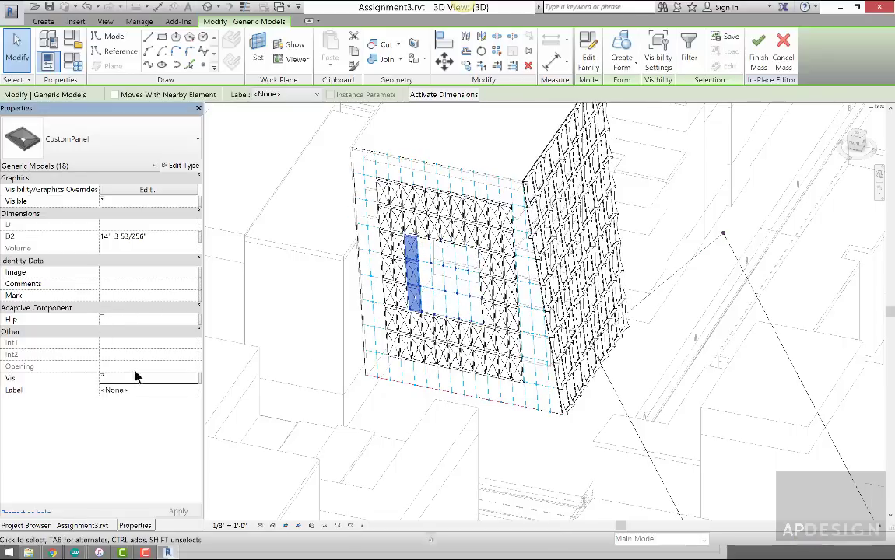
left_click(394, 399)
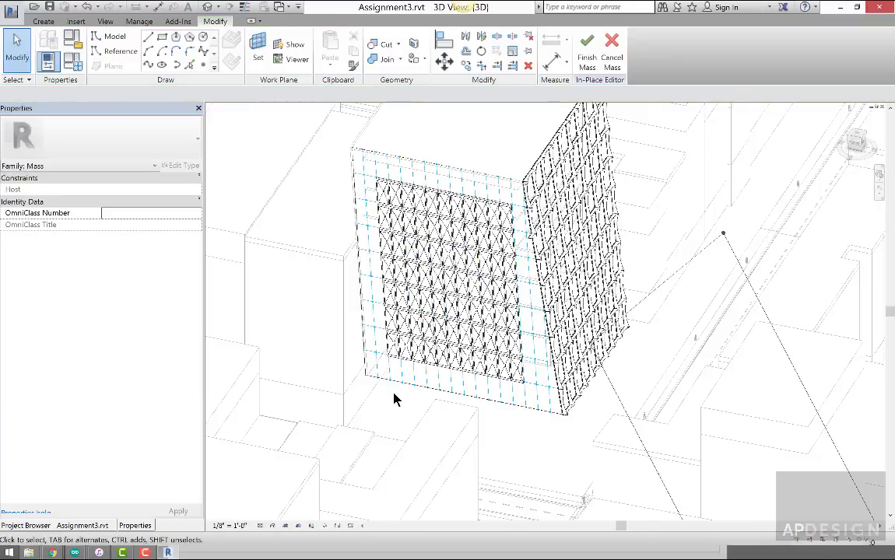
- Reselect the five-by-three block of panels in the middle of the facade and turn off their Vis parameter
left_click(472, 308)
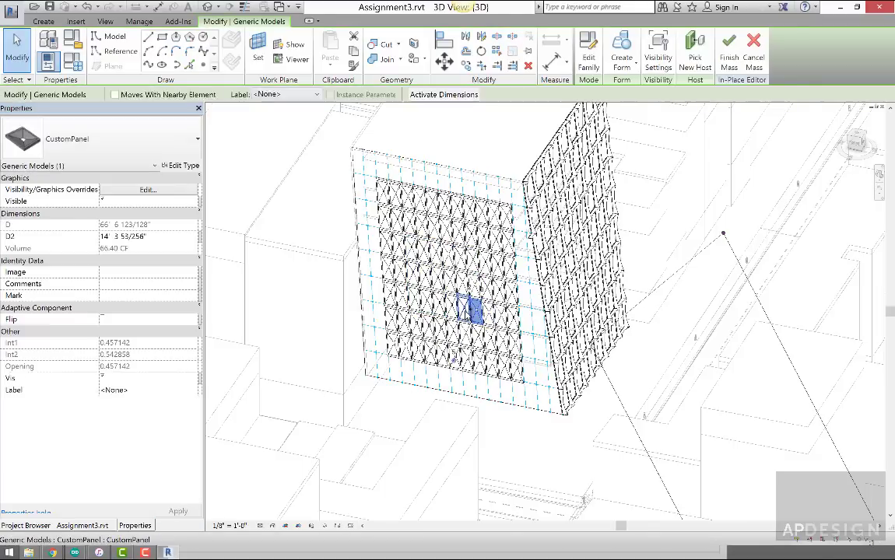
left_click(459, 309, "ctrl")
left_click(438, 307, "ctrl")
left_click(424, 304, "ctrl")
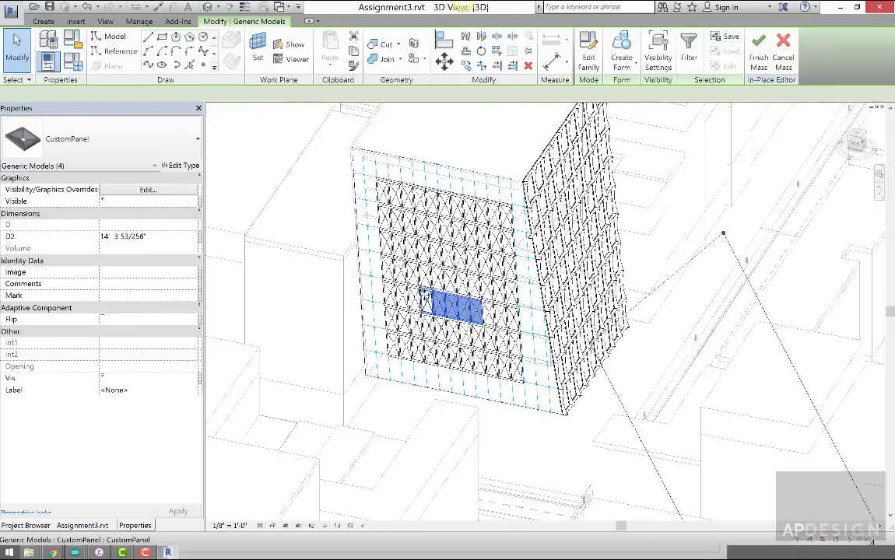
left_click(424, 276, "ctrl")
left_click(428, 253, "ctrl")
left_click(438, 251, "ctrl")
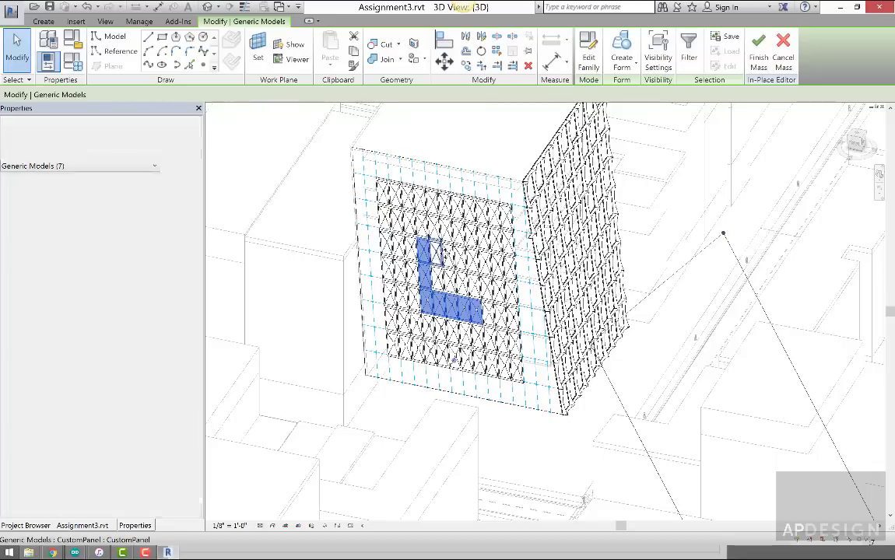
left_click(450, 253, "ctrl")
left_click(463, 257, "ctrl")
left_click(475, 261, "ctrl")
left_click(476, 258, "ctrl")
left_click(471, 274, "ctrl")
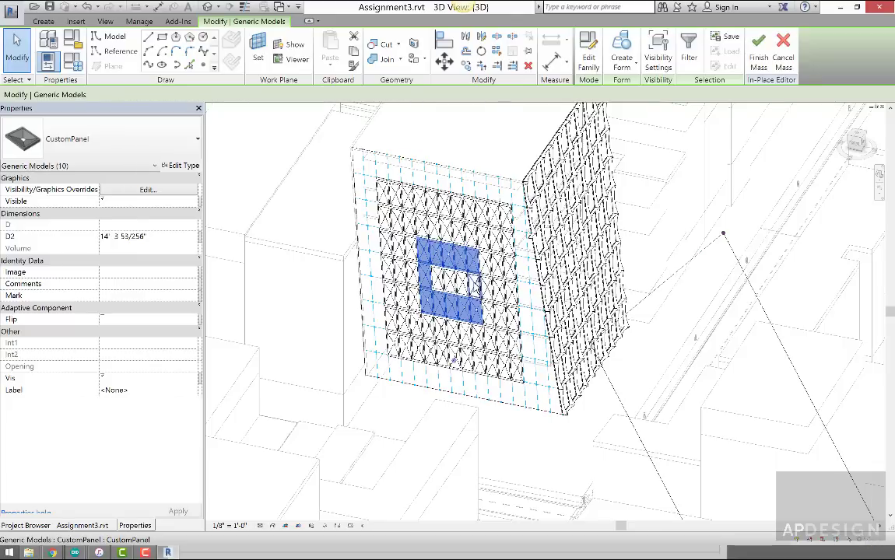
left_click(472, 286, "ctrl")
left_click(441, 276, "ctrl")
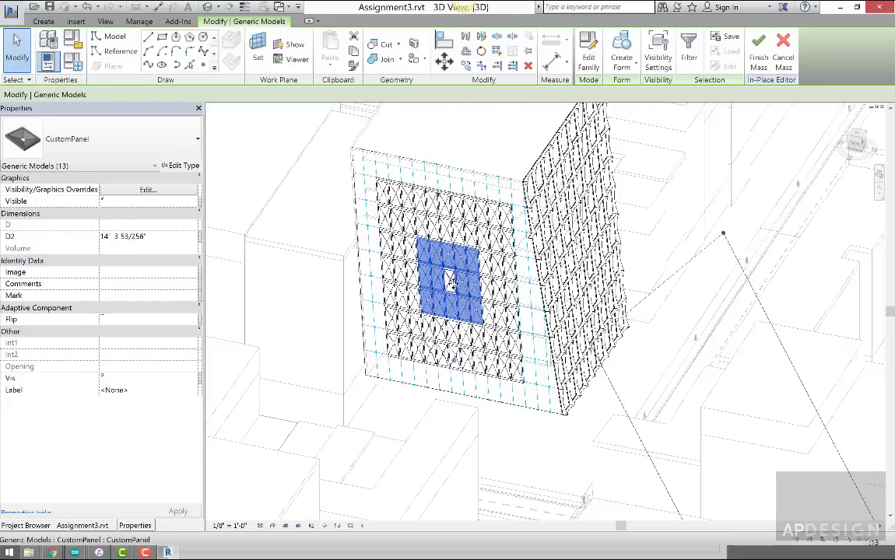
left_click(450, 287, "ctrl")
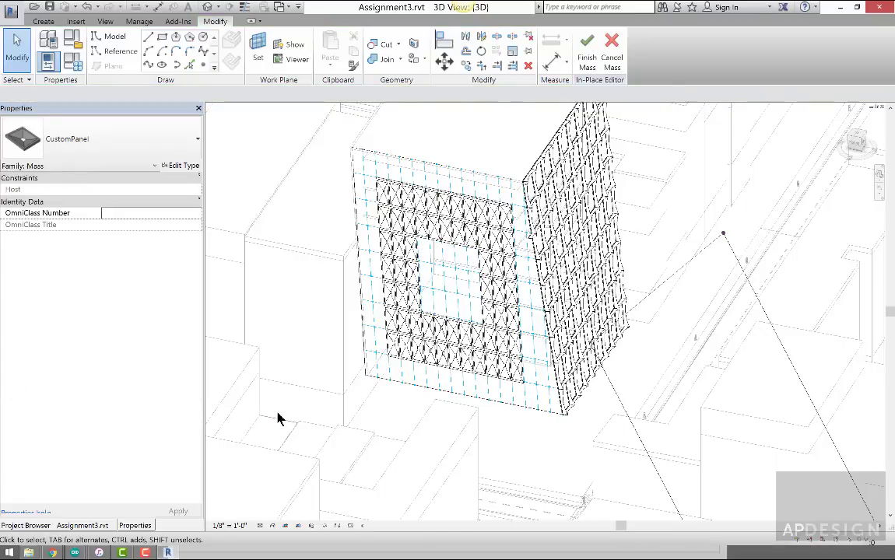
- Widen the central opening by turning off Vis for the three stacked panels along its left side
left_click(416, 302)
left_click(413, 276, "ctrl")
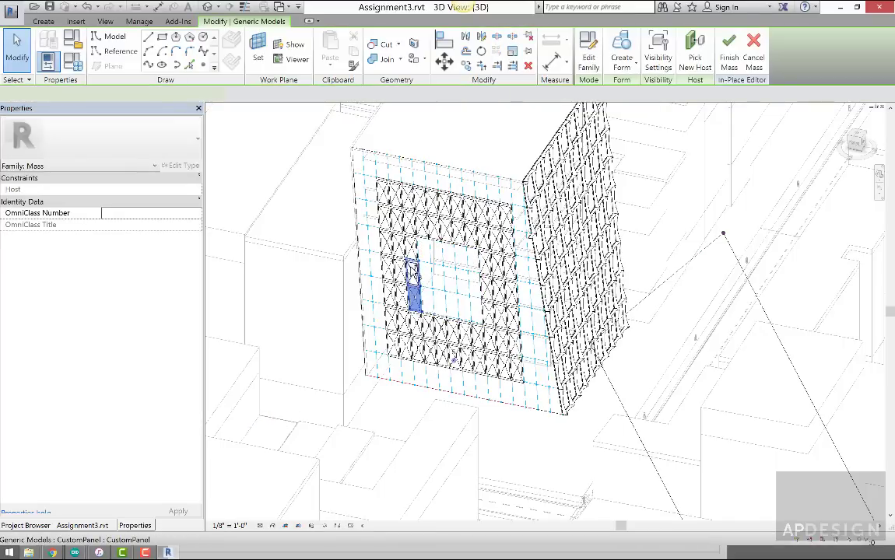
left_click(413, 247, "ctrl")
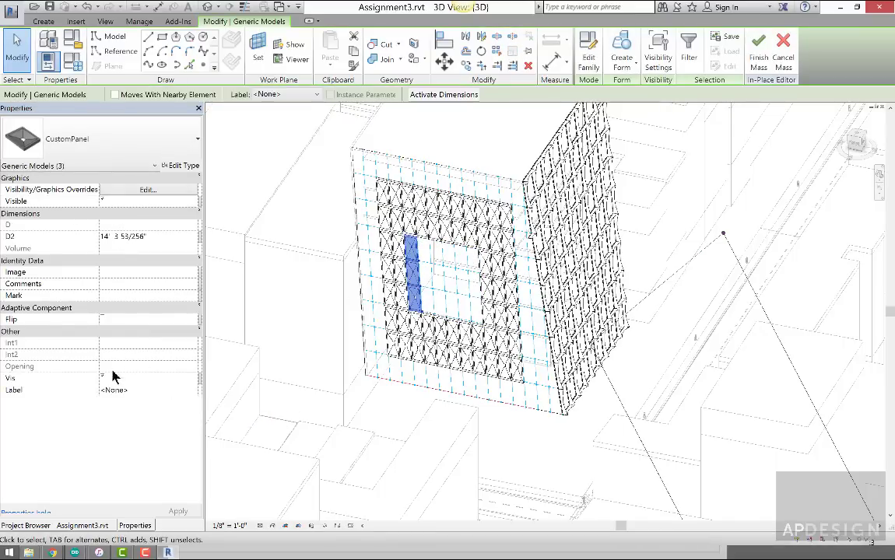
left_click(103, 379)
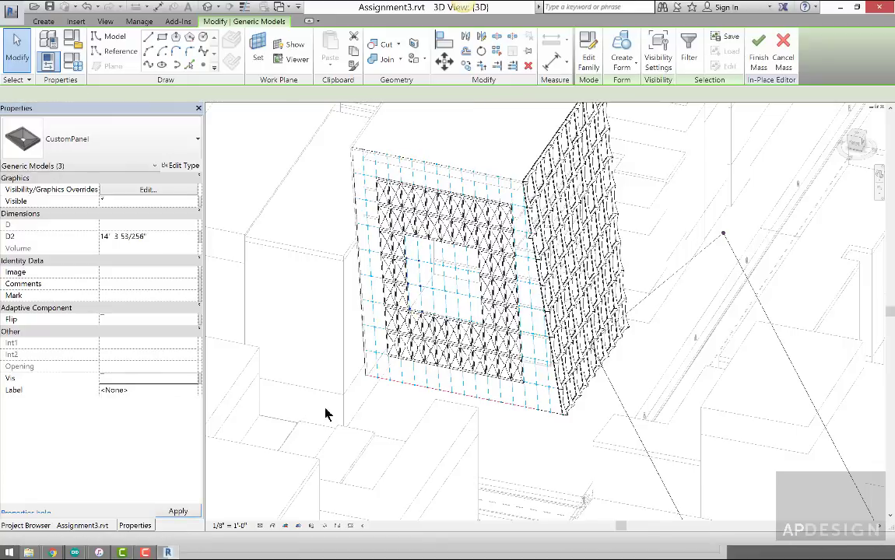
- Finish the in-place edit of the panelled mass
middle_click_drag(420, 350, 416, 329, "shift")
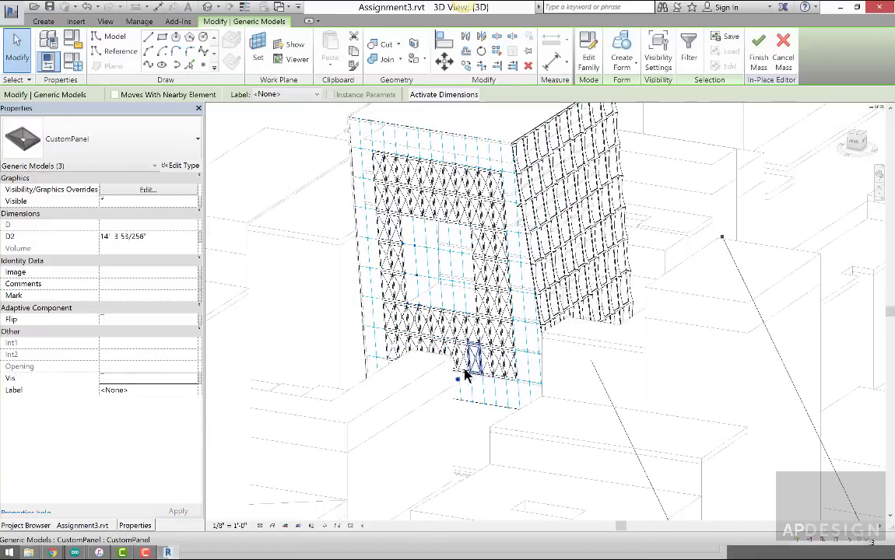
middle_click_drag(500, 398, 422, 273, "shift")
scroll(427, 256, "down", 3)
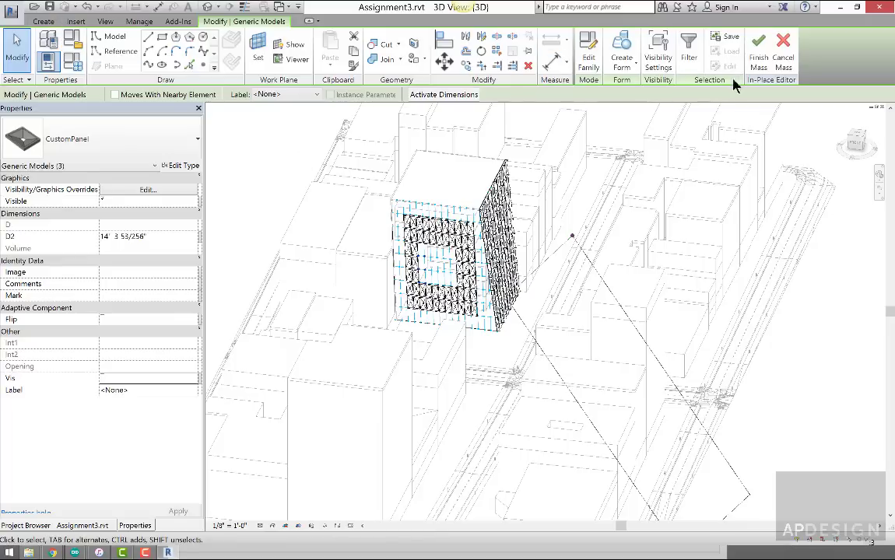
left_click(756, 70)
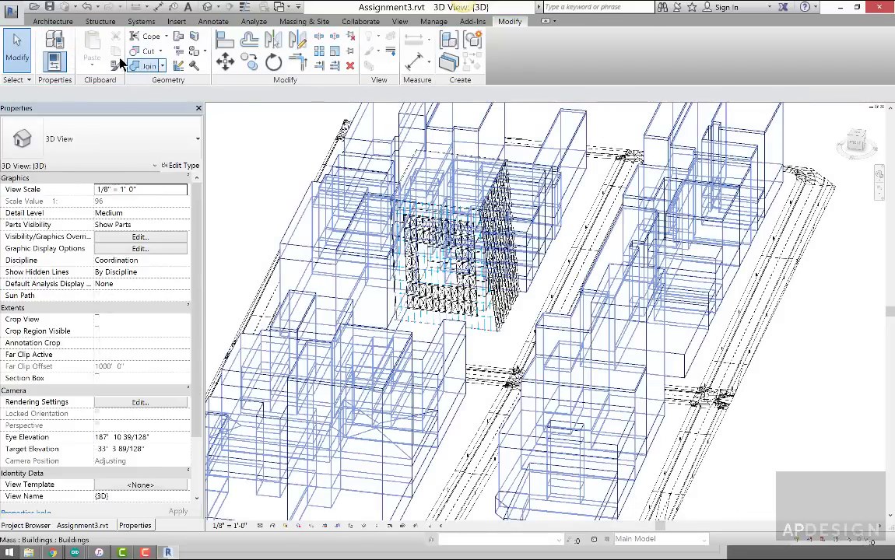
- Start an architectural wall using the Basic Wall type Generic - 8" Masonry
left_click(52, 21)
left_click(52, 62)
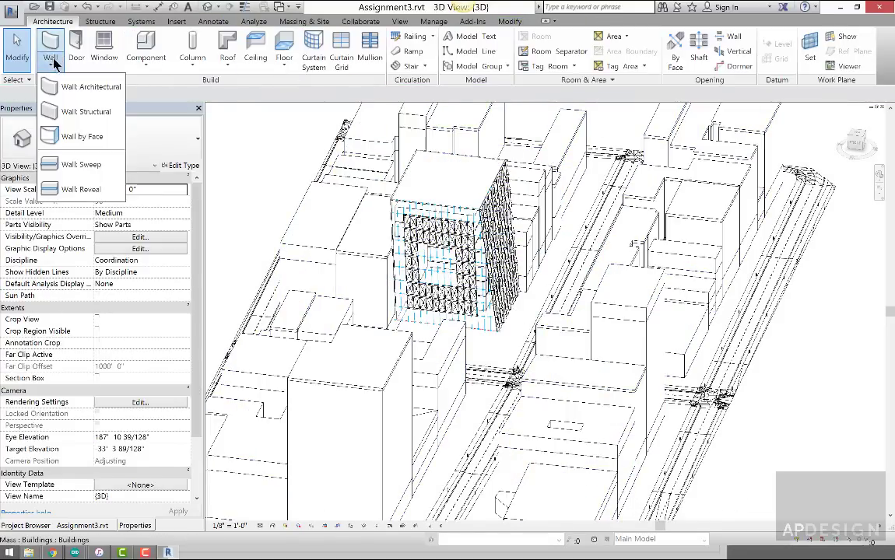
left_click(78, 88)
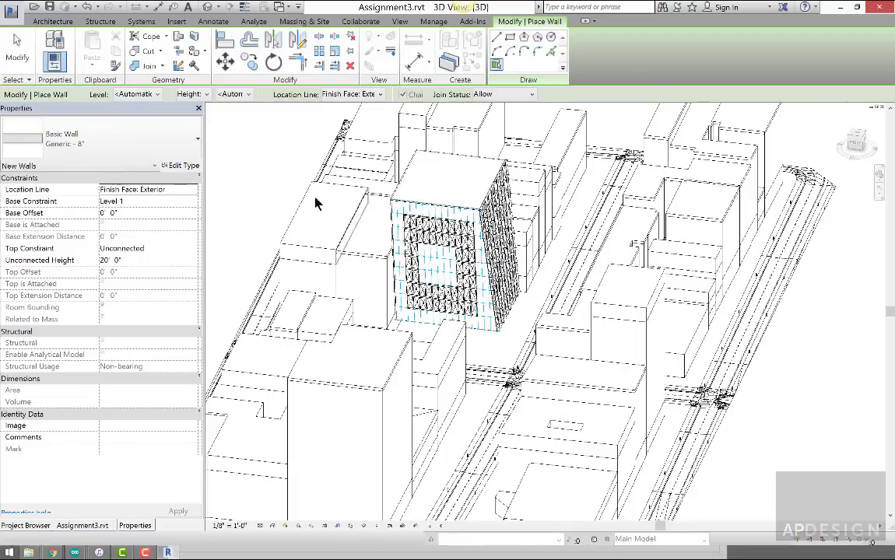
left_click(196, 140)
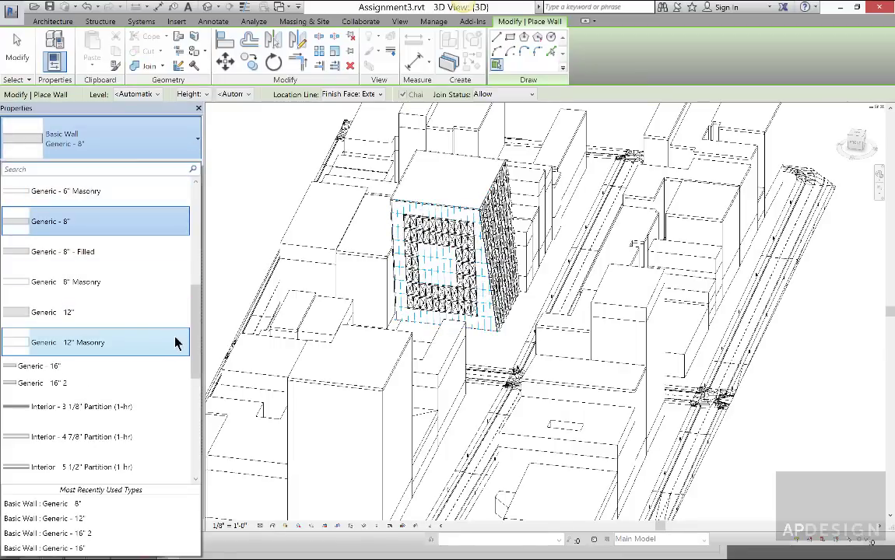
mouse_move(193, 337)
left_mouse_down()
mouse_move(204, 231)
mouse_move(187, 343)
left_mouse_up()
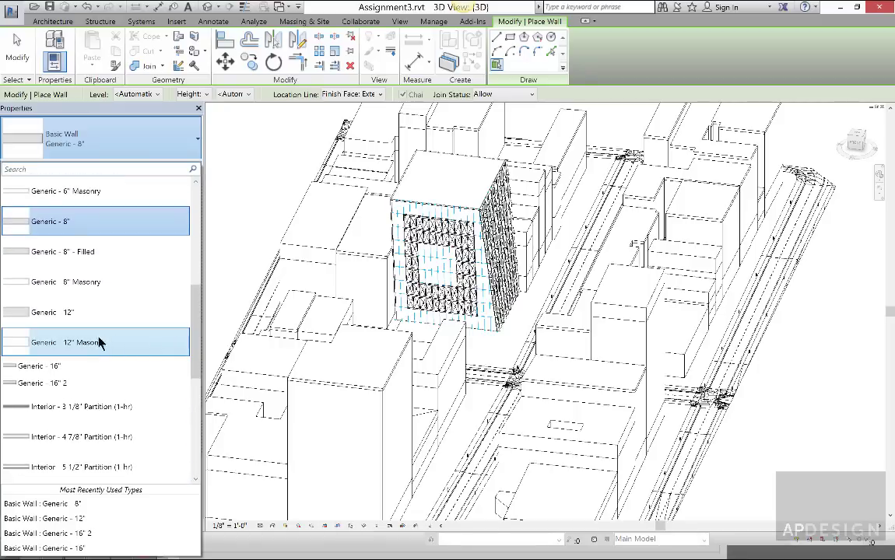
left_click(86, 293)
- Change the structure layer material of the Generic - 8" Masonry wall type to Concrete, Precast
left_click(185, 172)
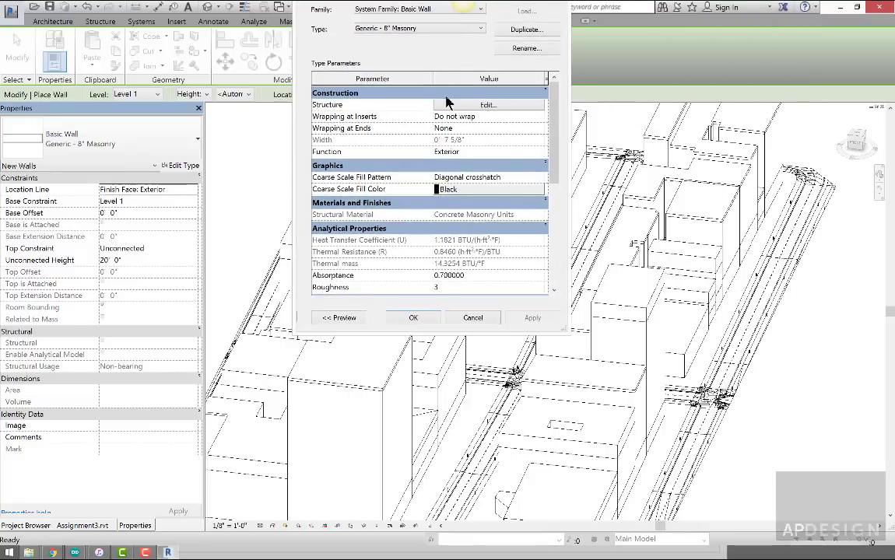
left_click(449, 104)
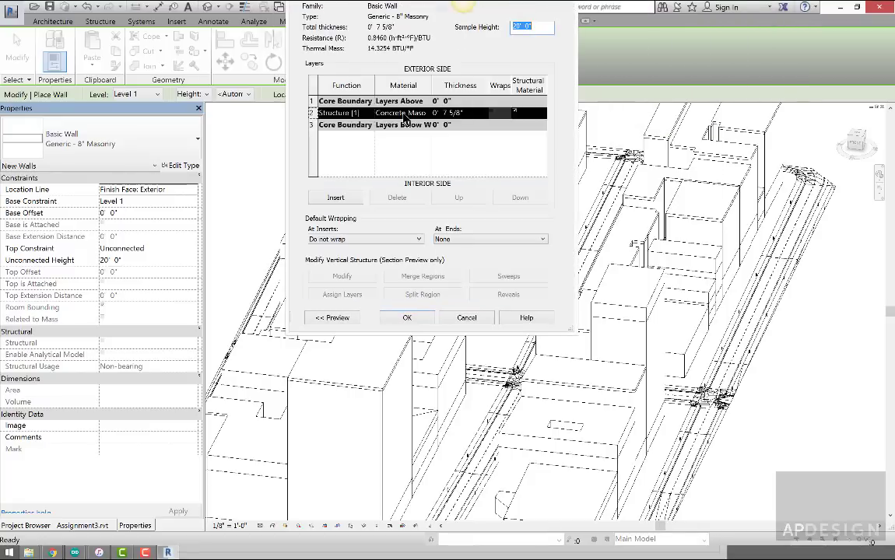
left_click(425, 114)
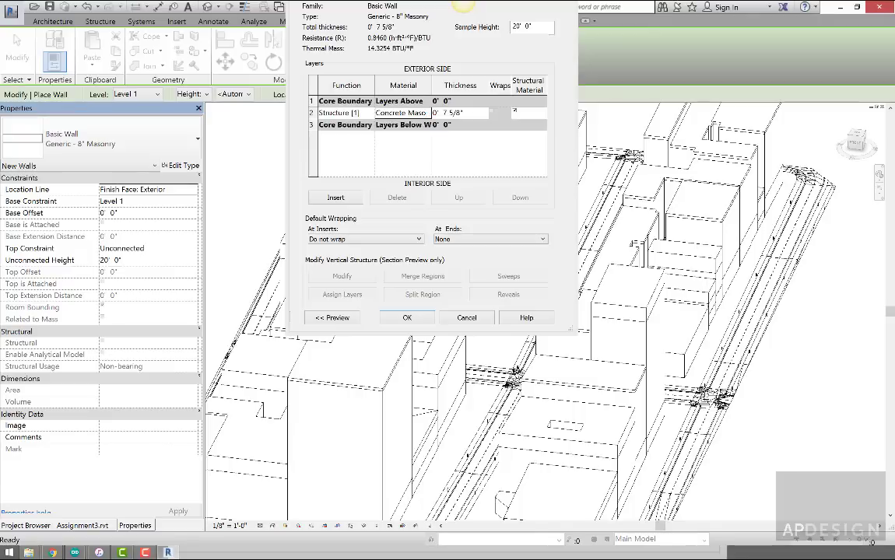
left_click_drag(561, 115, 476, 156)
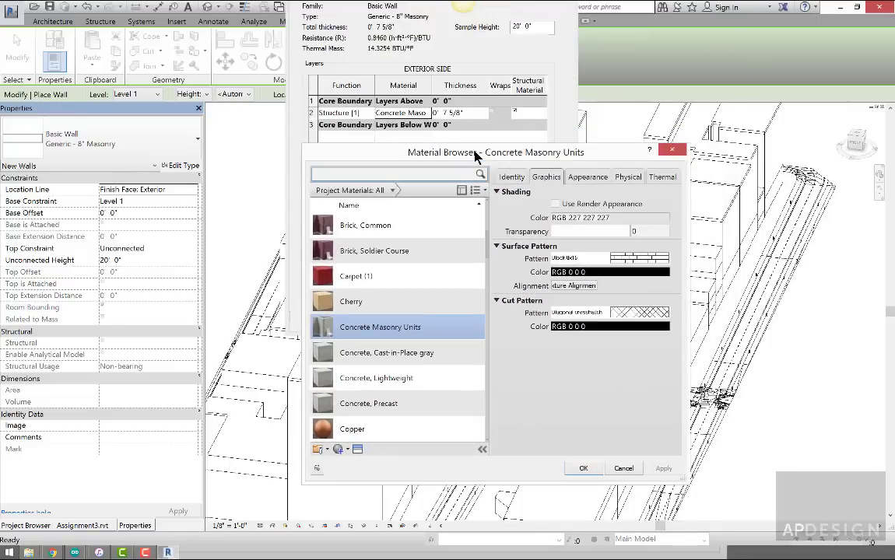
left_click(374, 354)
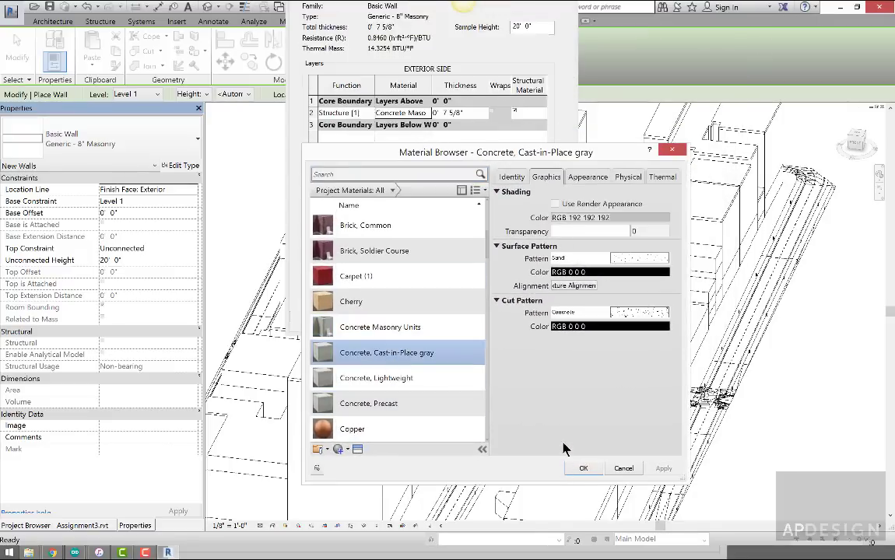
left_click(440, 405)
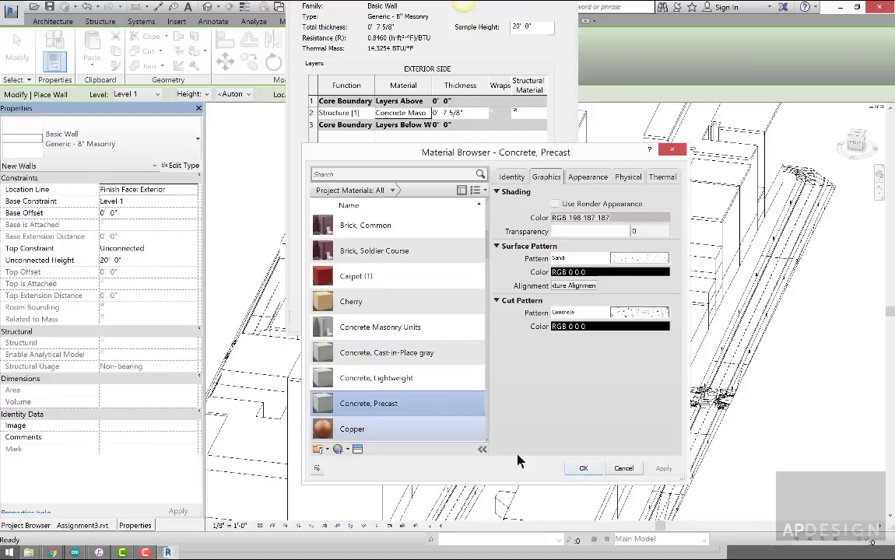
left_click(591, 469)
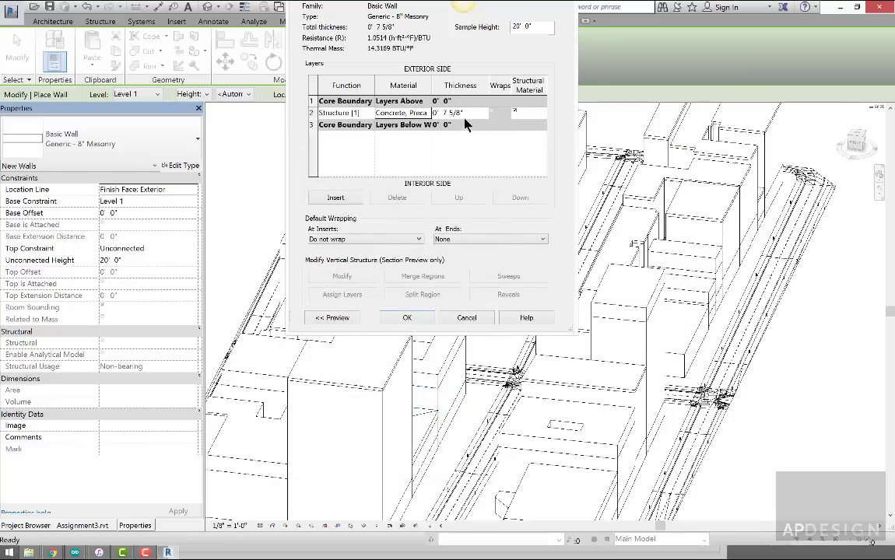
left_click(408, 319)
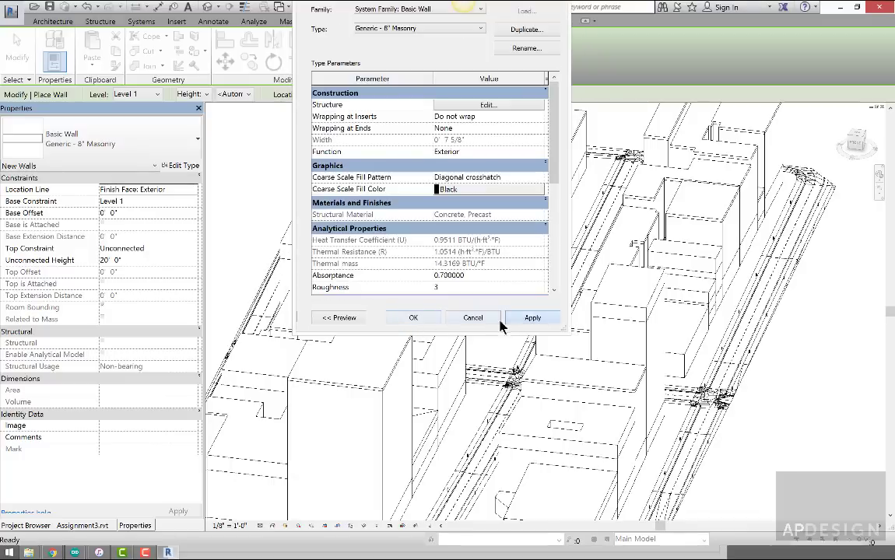
left_click(415, 318)
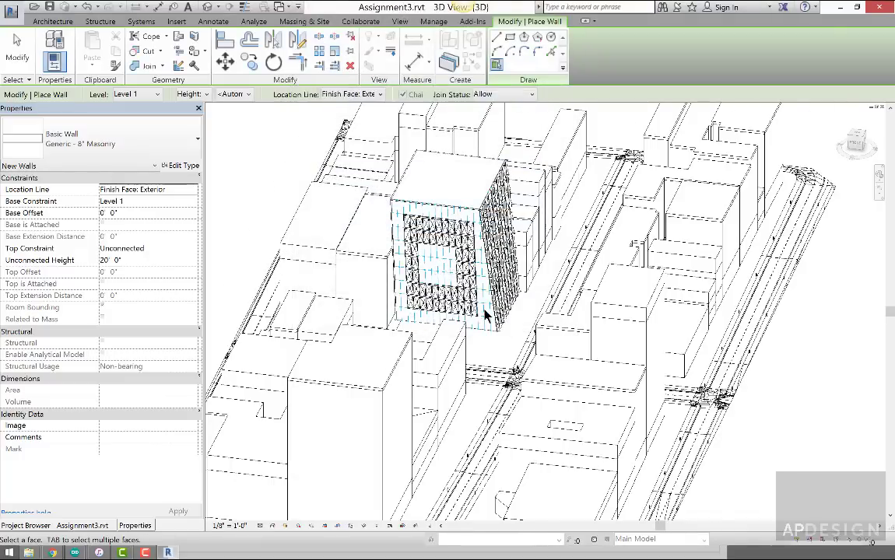
- Place a wall by face on the mass facade that has the central panel opening
scroll(467, 314, "up", 5)
scroll(478, 313, "down", 3)
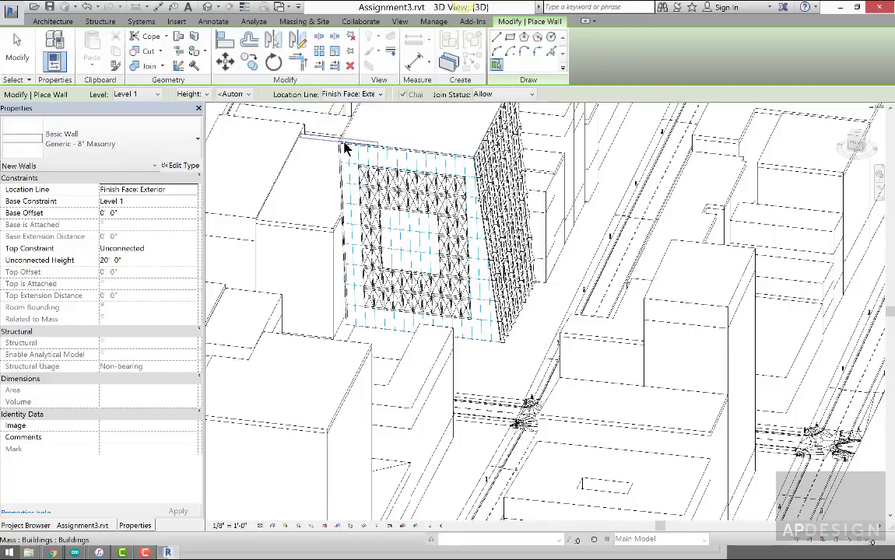
scroll(402, 203, "up", 3)
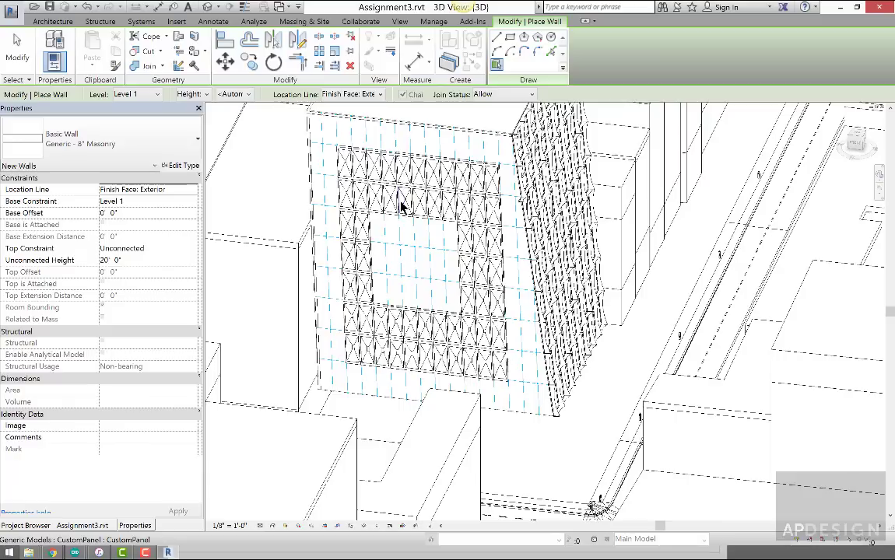
scroll(393, 205, "down", 2)
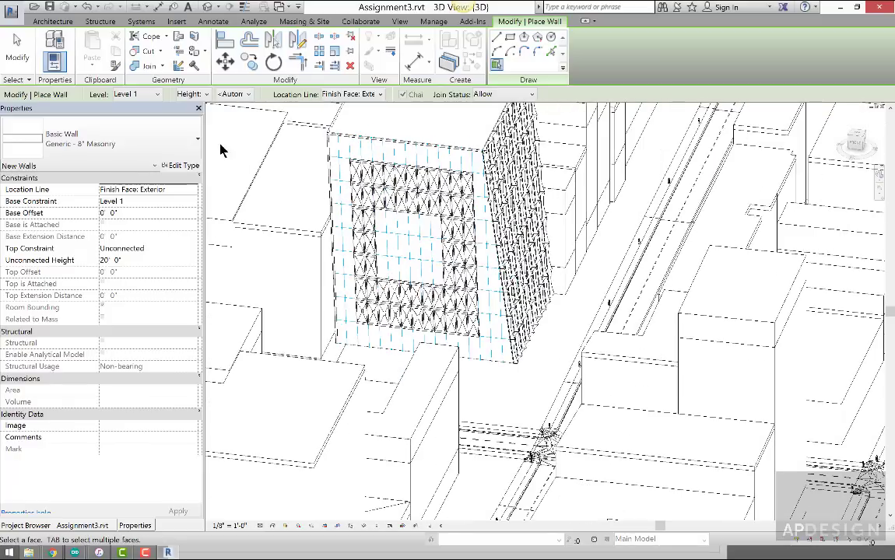
left_click(53, 21)
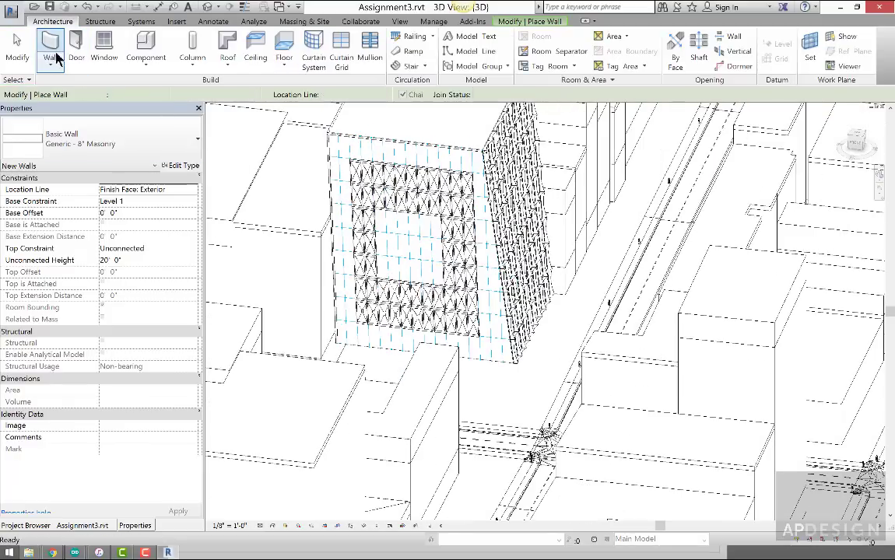
left_click(50, 44)
left_click(50, 65)
left_click(78, 136)
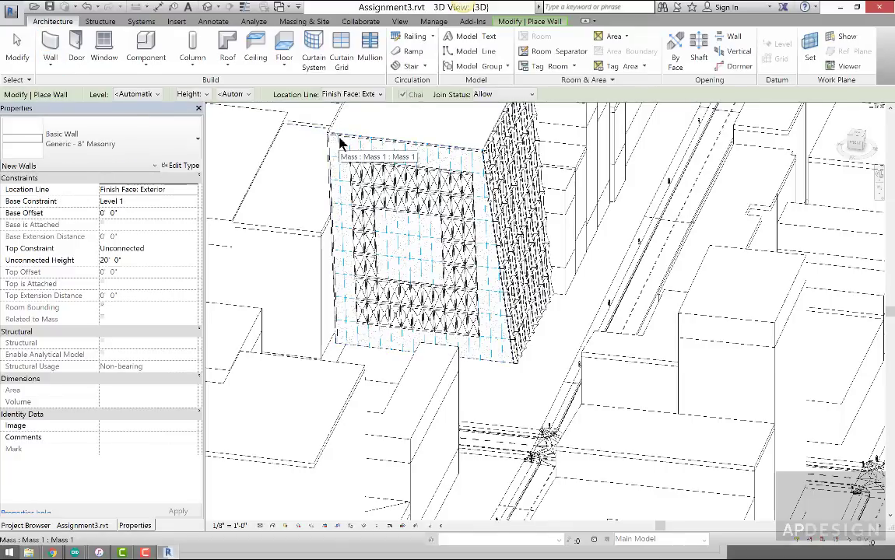
scroll(470, 243, "up", 5)
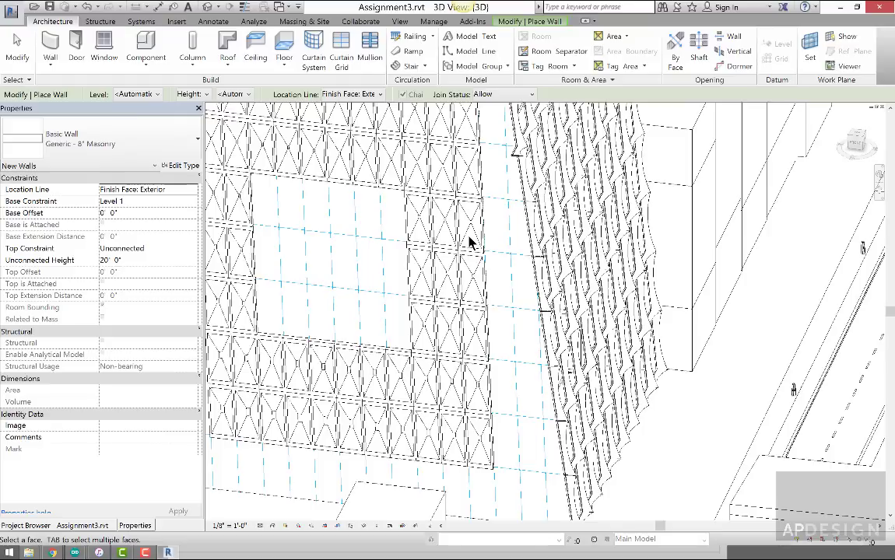
left_click(17, 49)
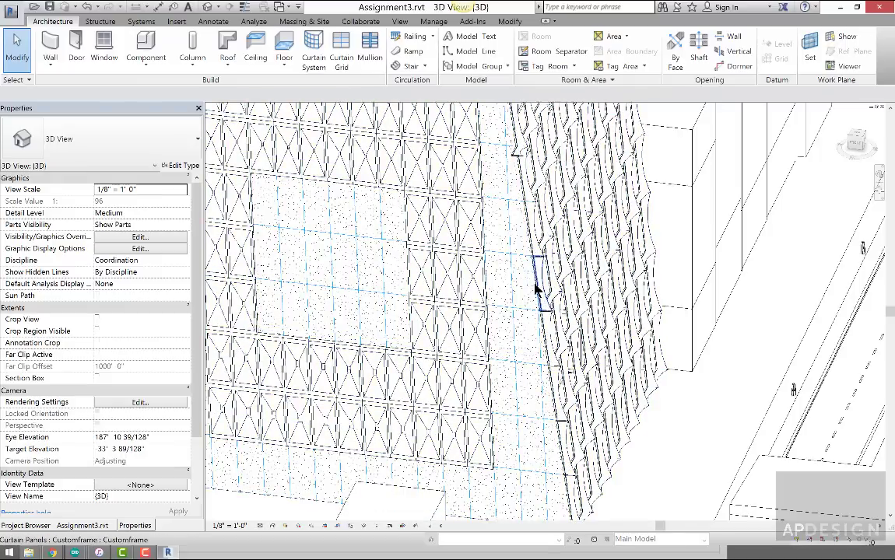
- Select the new facade wall and set its location line to Finish Face: Interior
scroll(522, 261, "down", 8)
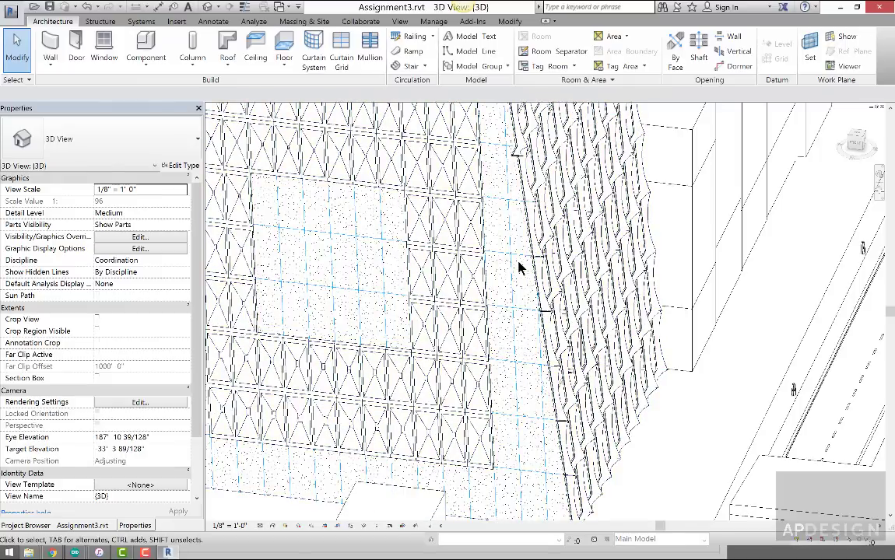
scroll(471, 224, "up", 6)
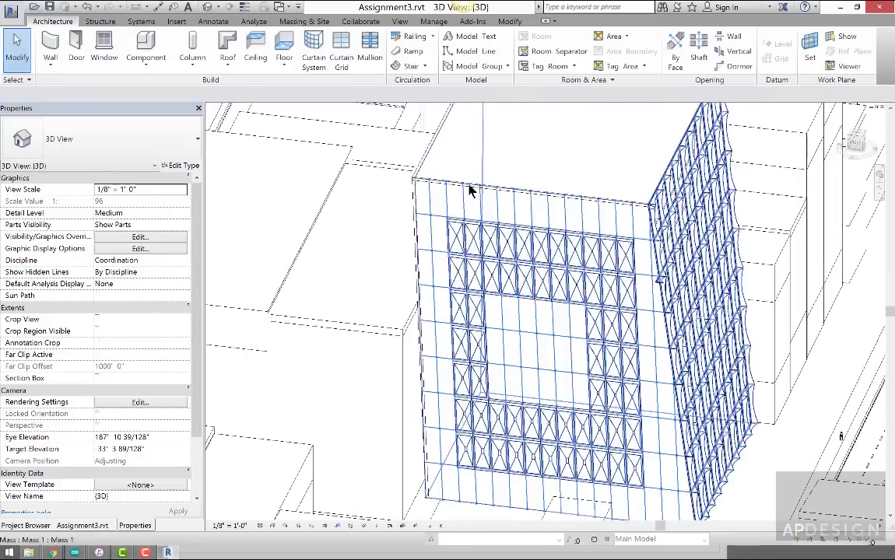
key("Tab")
key("Tab")
key("Tab")
key("Tab")
key("Tab")
key("Tab")
key("Tab")
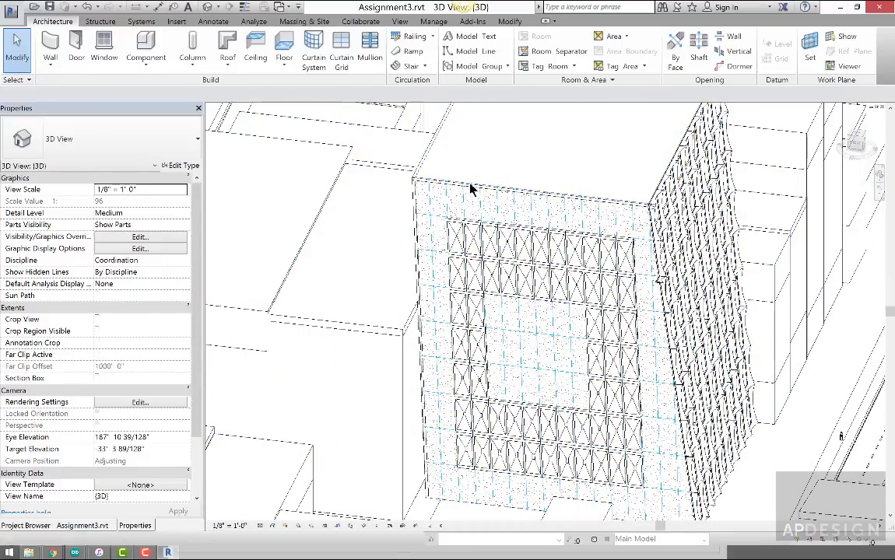
left_click(476, 193)
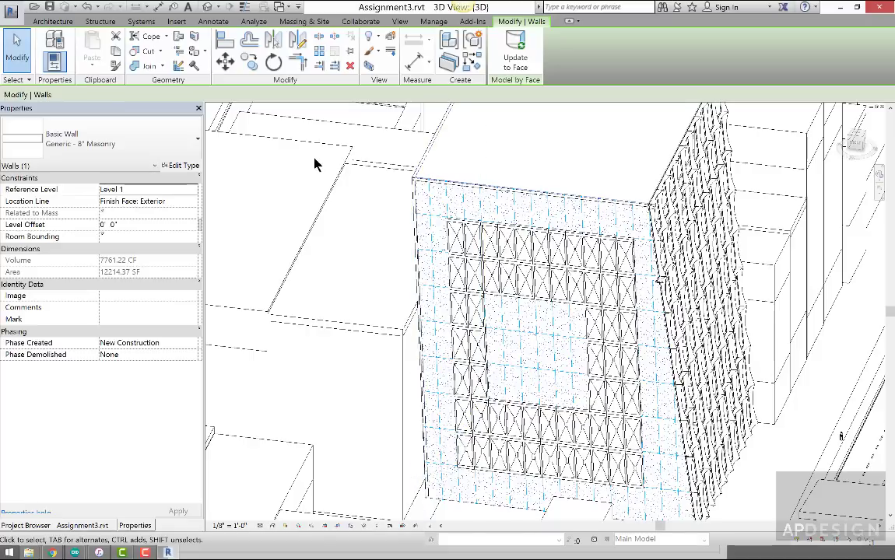
left_click(190, 201)
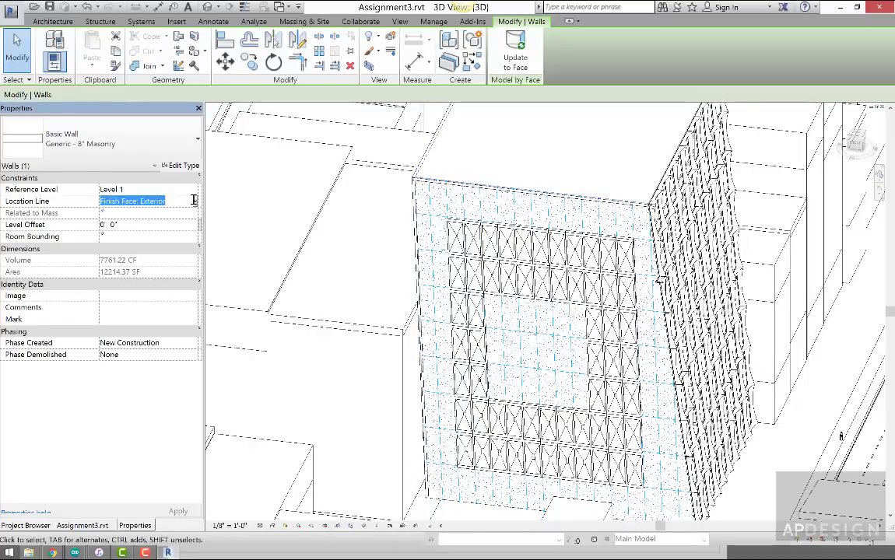
left_click(194, 202)
left_click(165, 234)
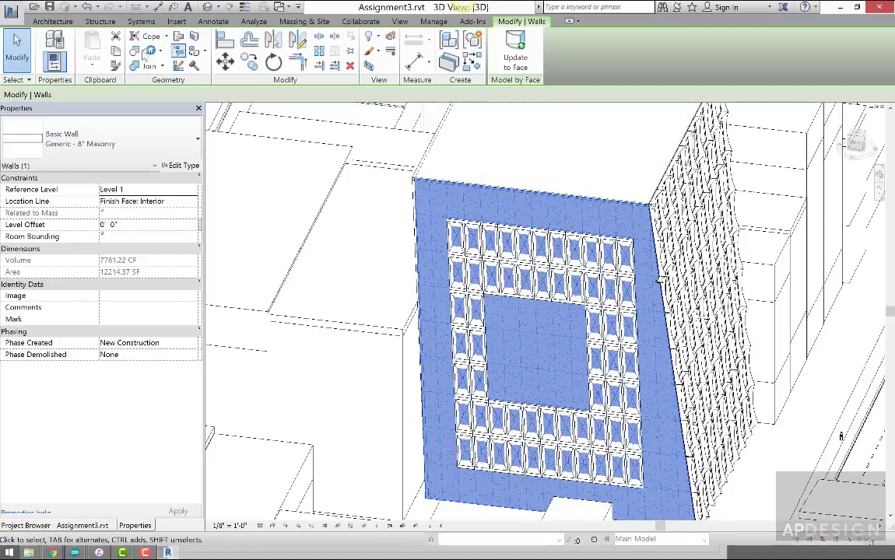
- Reselect the facade wall and try to cut a rectangular wall opening in it
key("Tab")
left_click(450, 187)
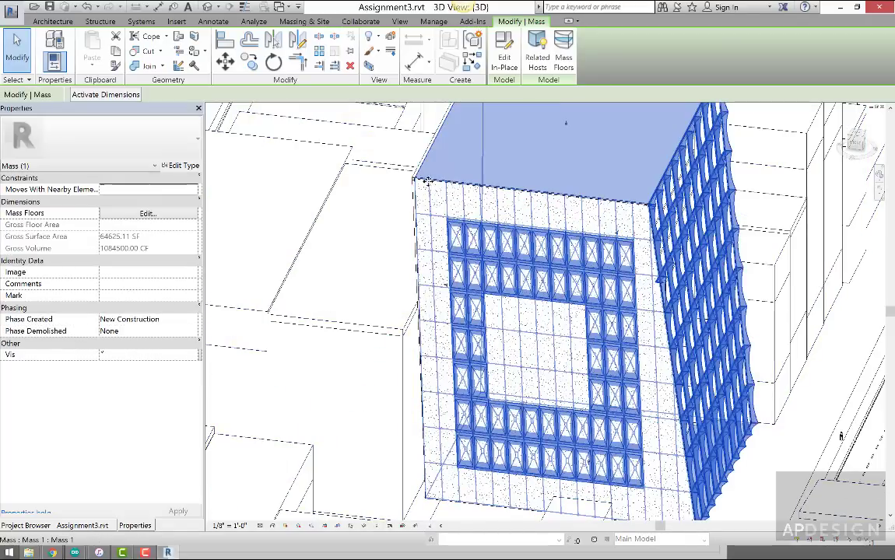
key("Tab")
key("Tab")
key("Tab")
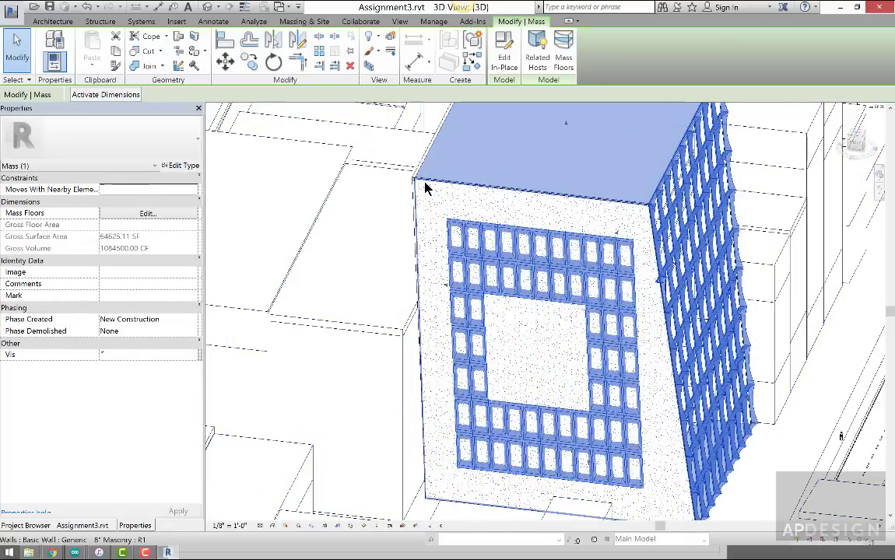
left_click(425, 187)
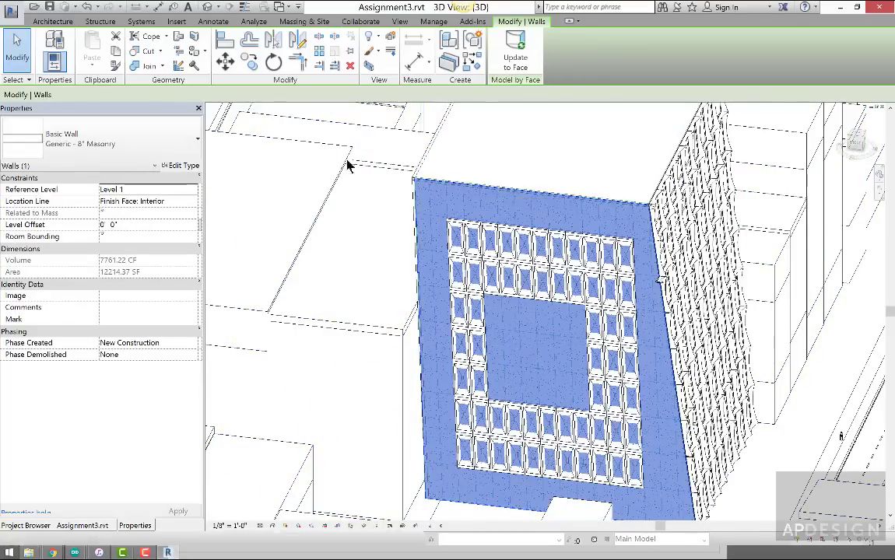
left_click(52, 21)
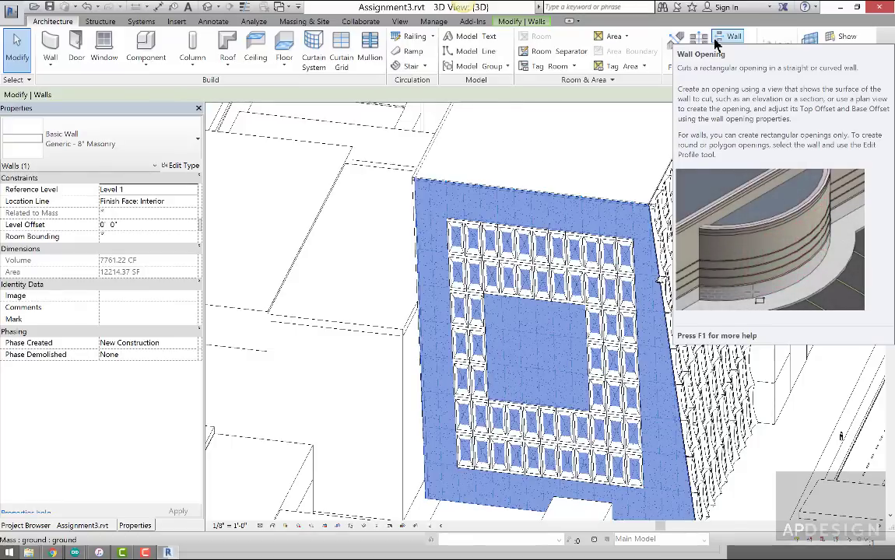
left_click(715, 45)
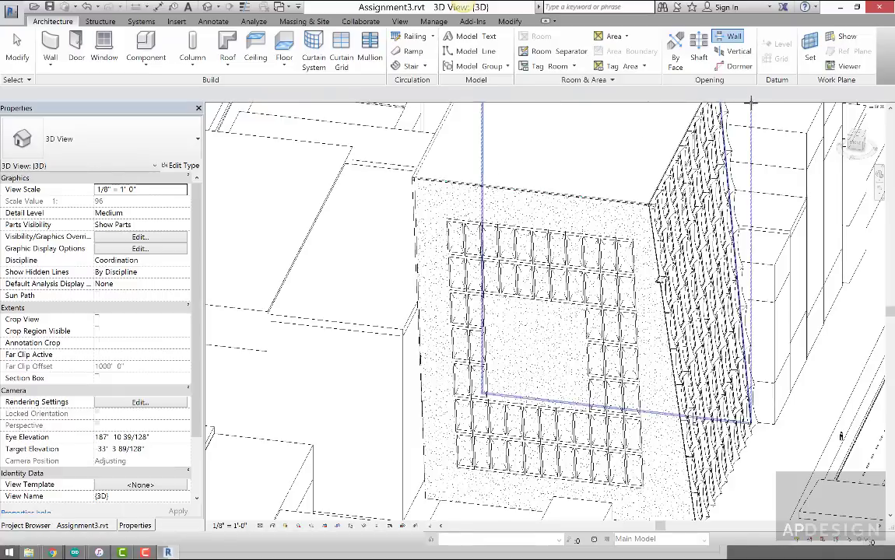
- Pick the facade wall's face as the work plane and try the wall opening again
left_click(810, 56)
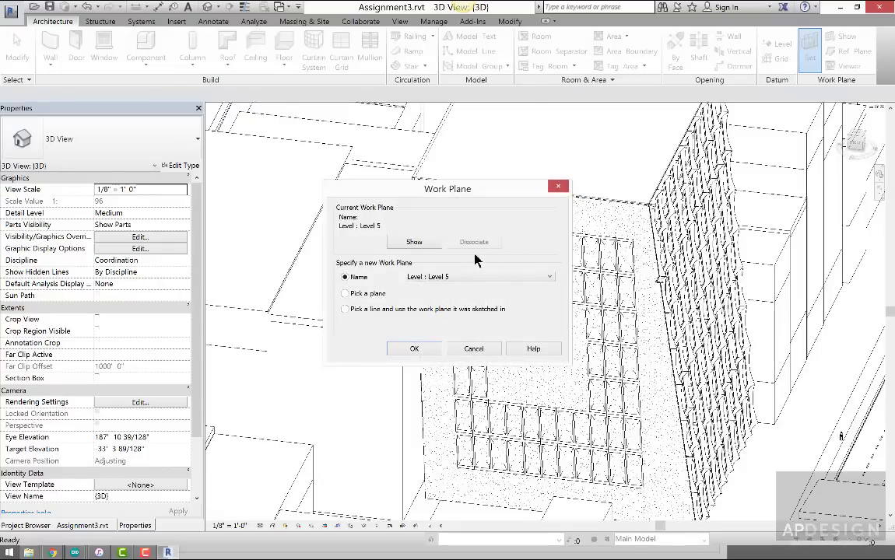
left_click(369, 295)
left_click(415, 350)
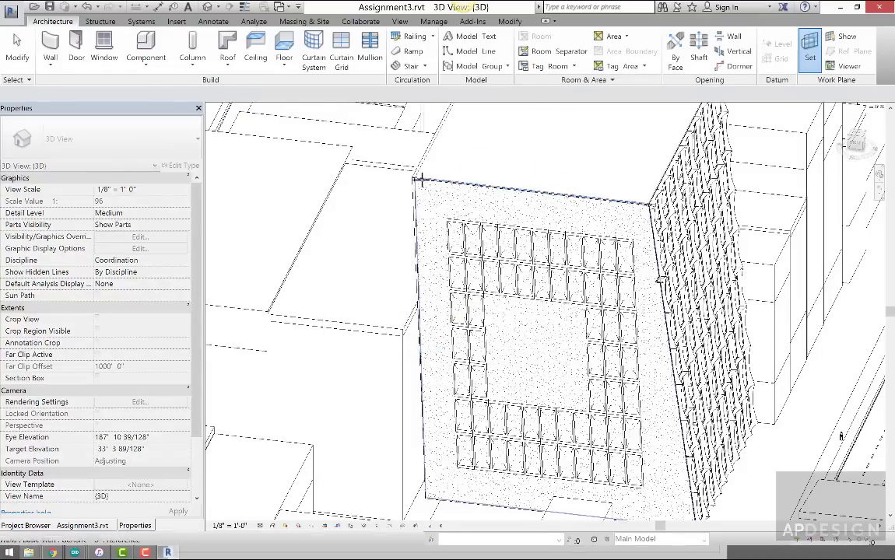
left_click(423, 193)
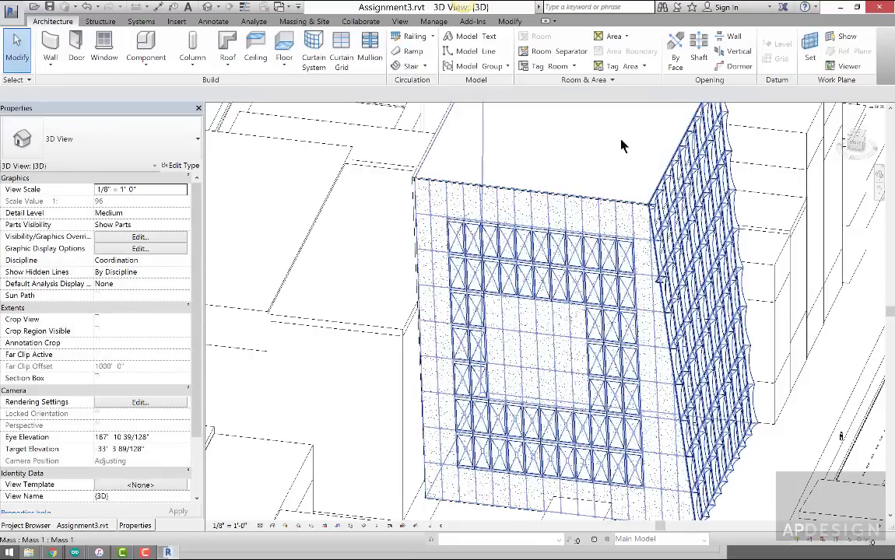
left_click(725, 38)
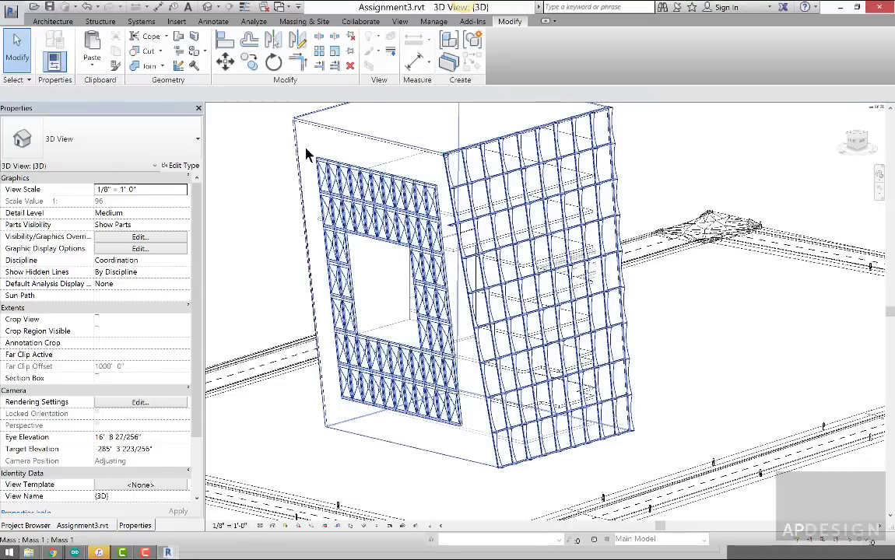
- Start a new in-place mass named Mass 2, saving the project first
left_click(307, 23)
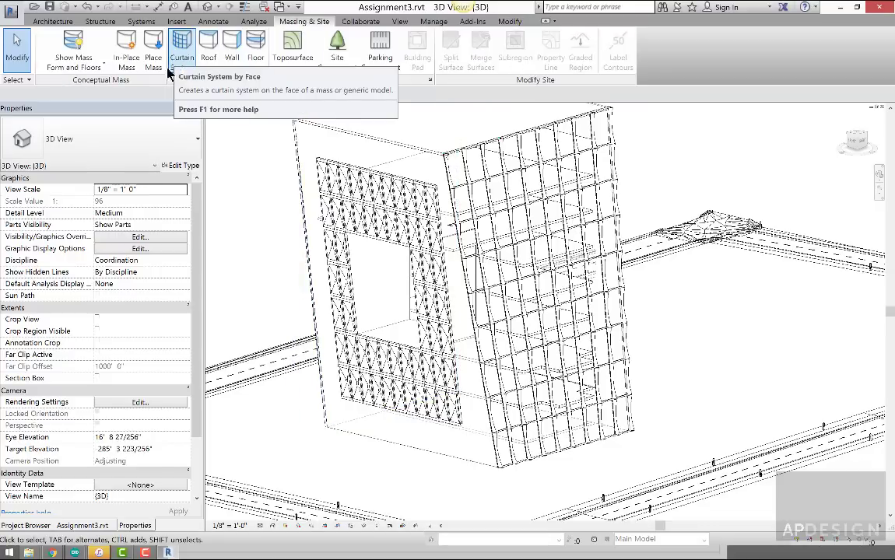
left_click(116, 62)
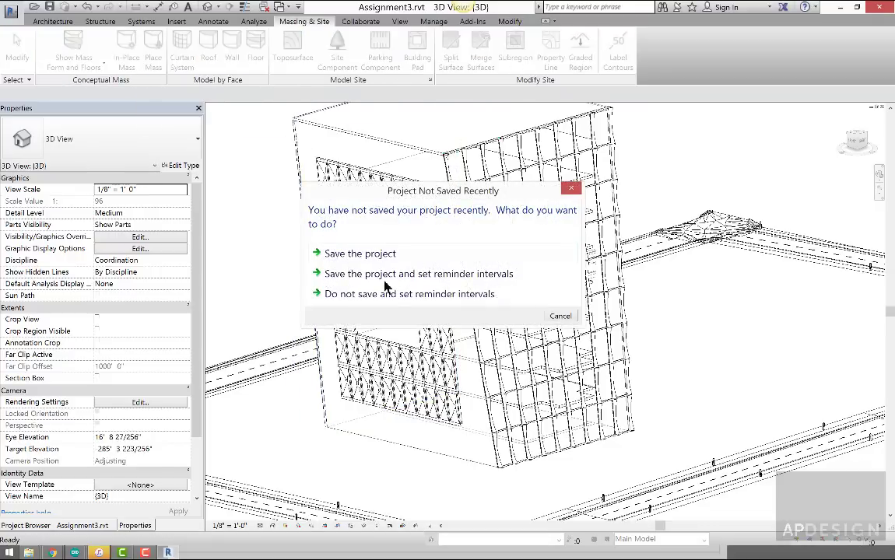
left_click(343, 254)
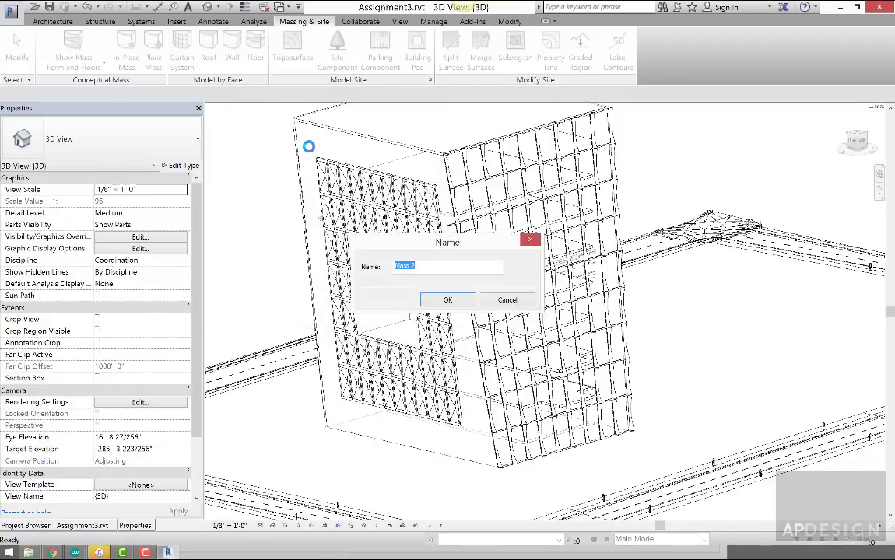
left_click(445, 302)
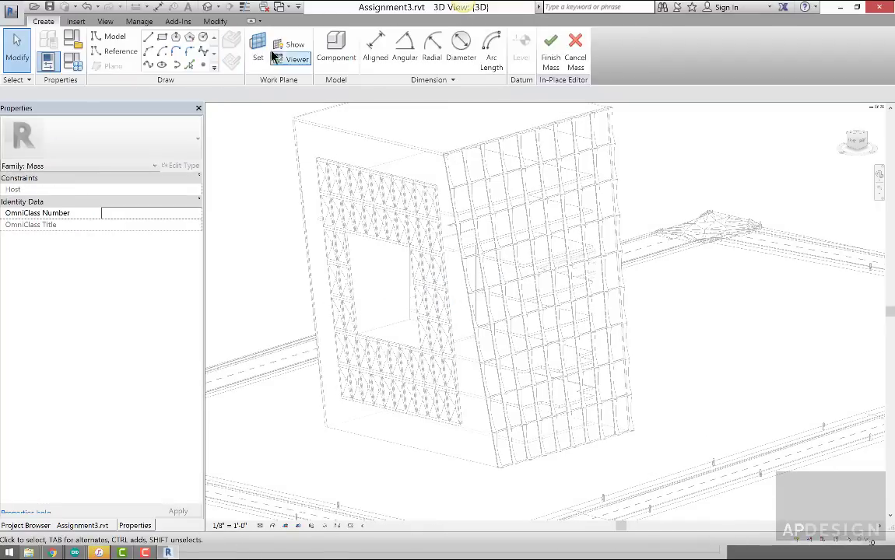
- Set the Mass 1 facade face holding the custom panels as the work plane and sketch a rectangle between its opposite corners
left_click(260, 51)
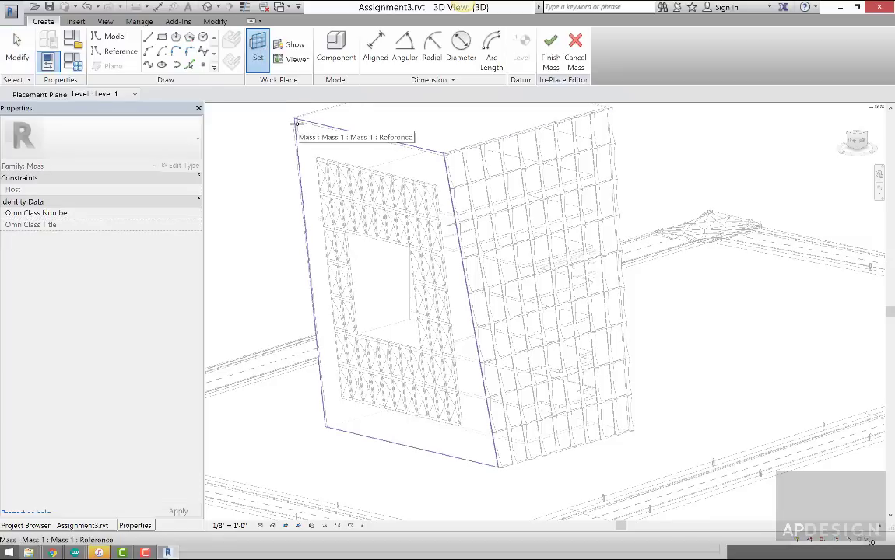
left_click(297, 123)
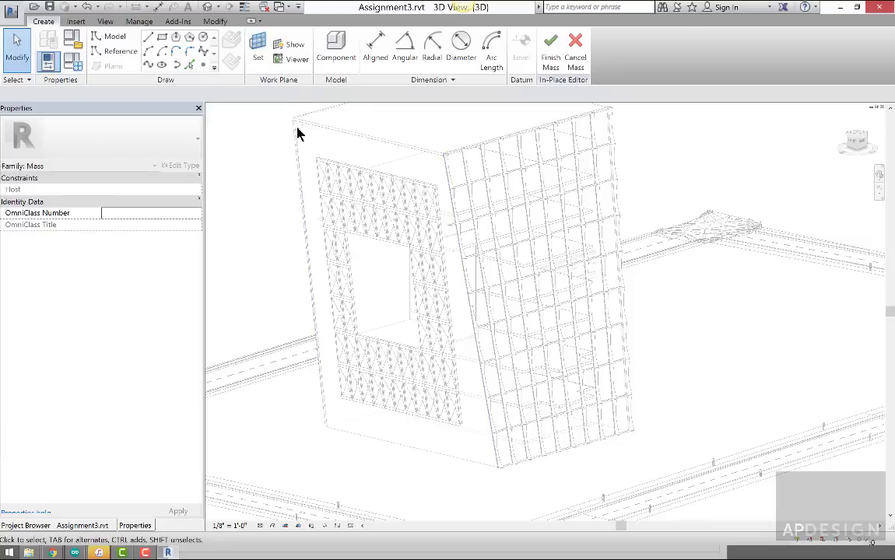
left_click(161, 41)
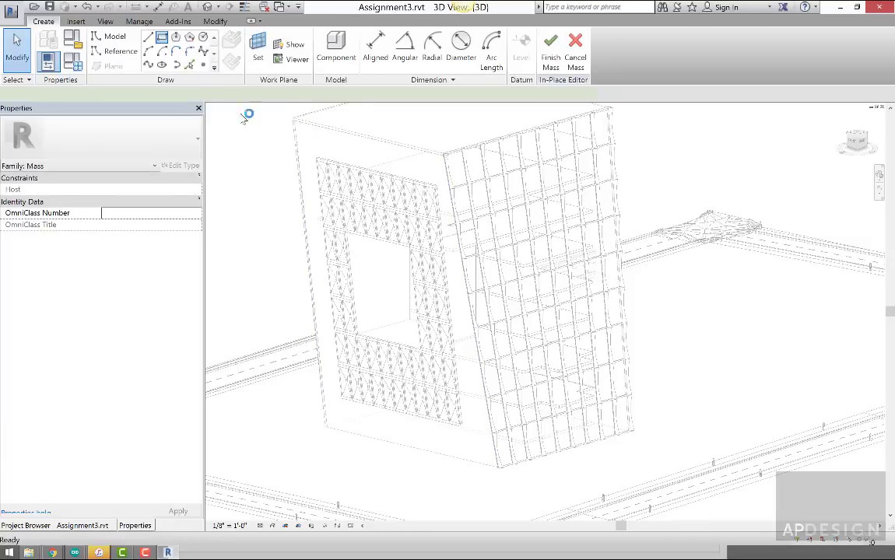
left_click(295, 117)
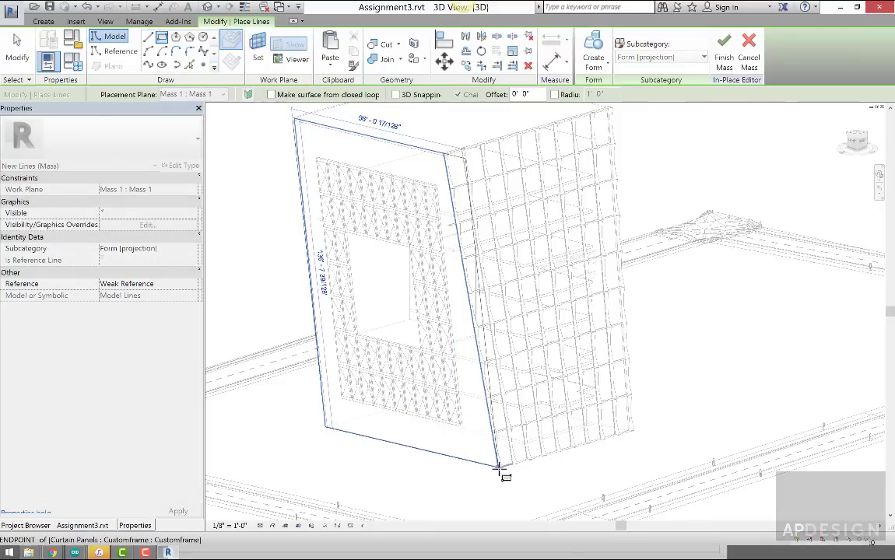
left_click(499, 470)
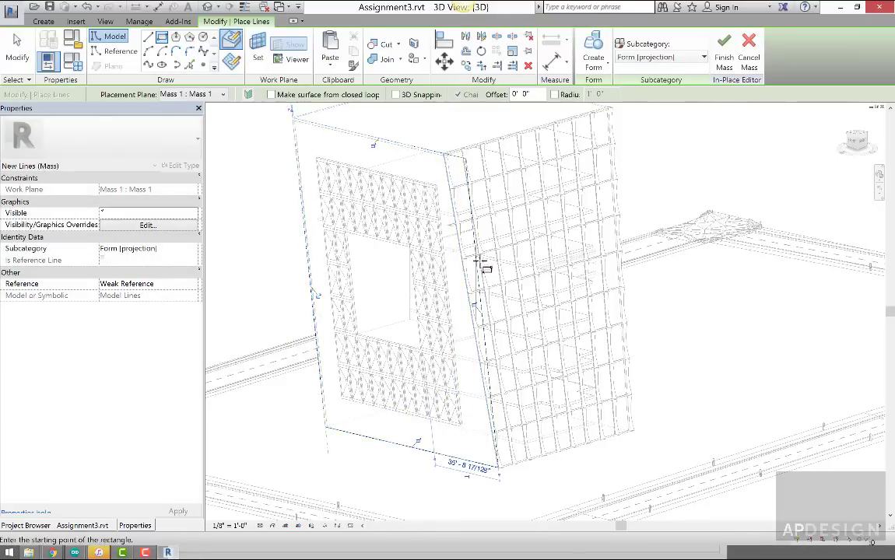
left_click(17, 48)
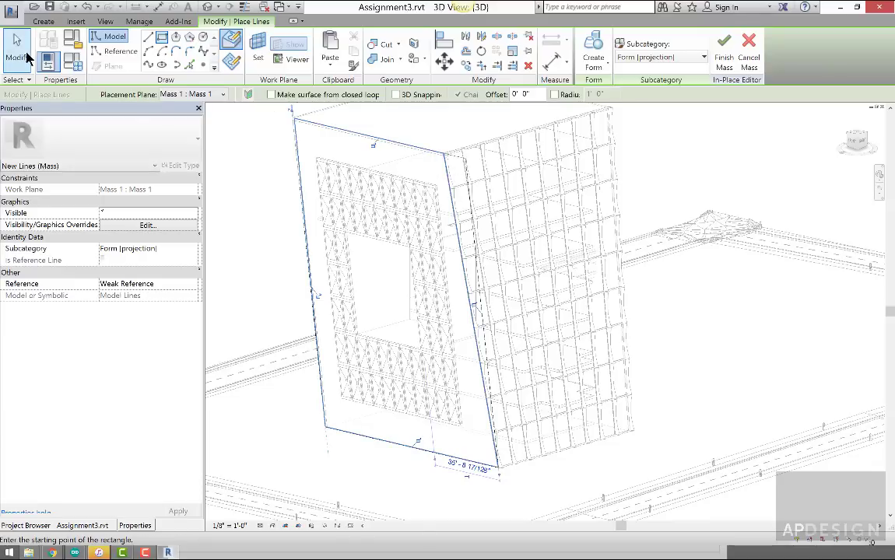
- Select the rectangle's line chain and move its overhanging upper corner onto the facade's slanted corner
key("Tab")
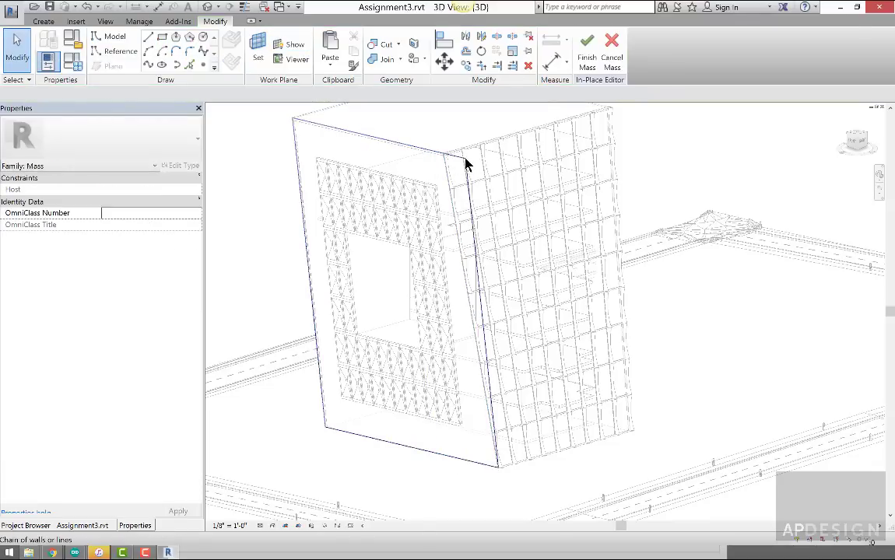
left_click(465, 163)
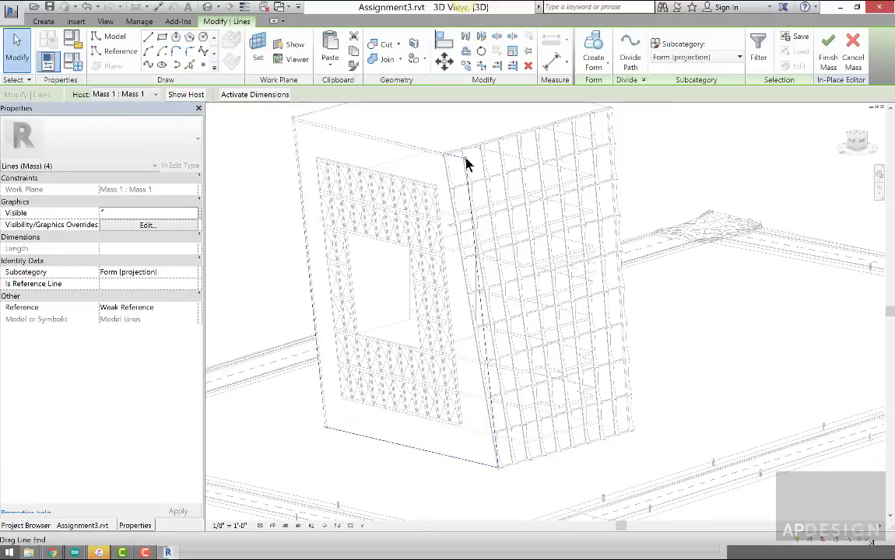
left_click_drag(464, 159, 444, 155)
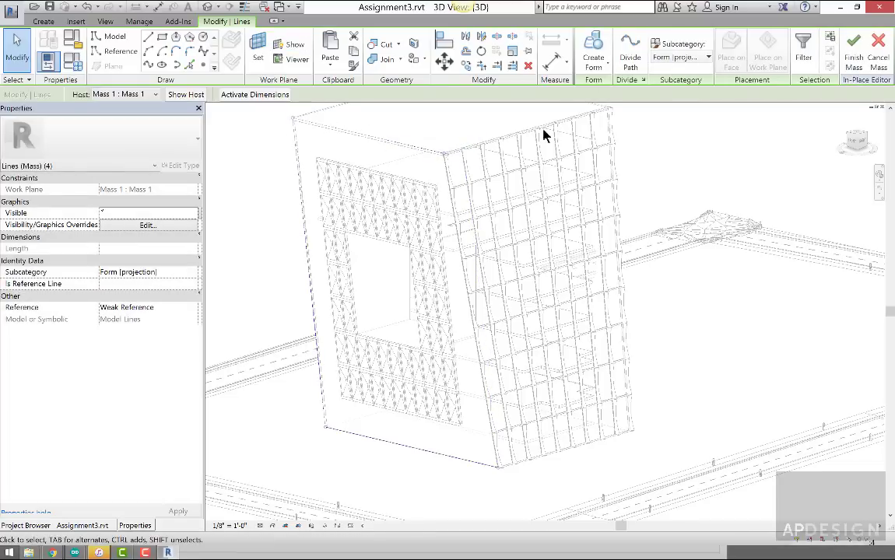
- Create a solid form from the facade outline and set its depth to 1 foot
left_click(602, 66)
left_click(605, 85)
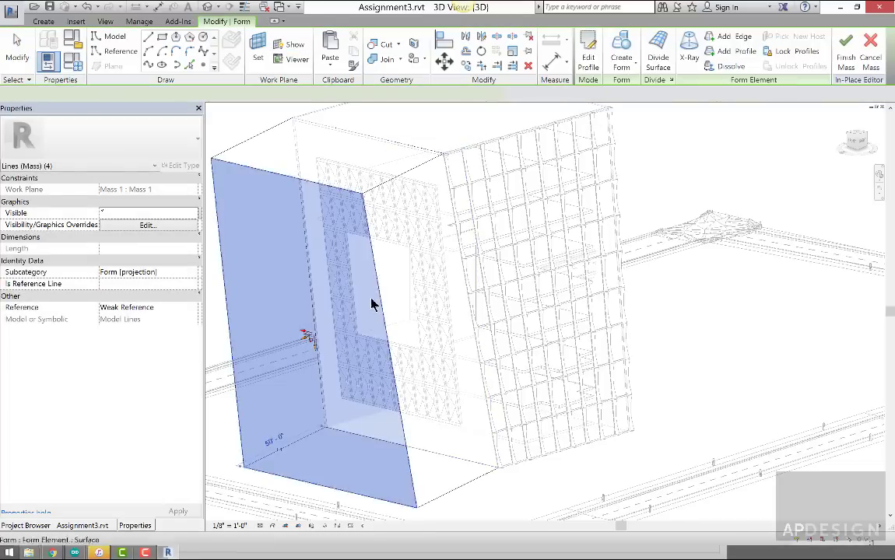
left_click(272, 444)
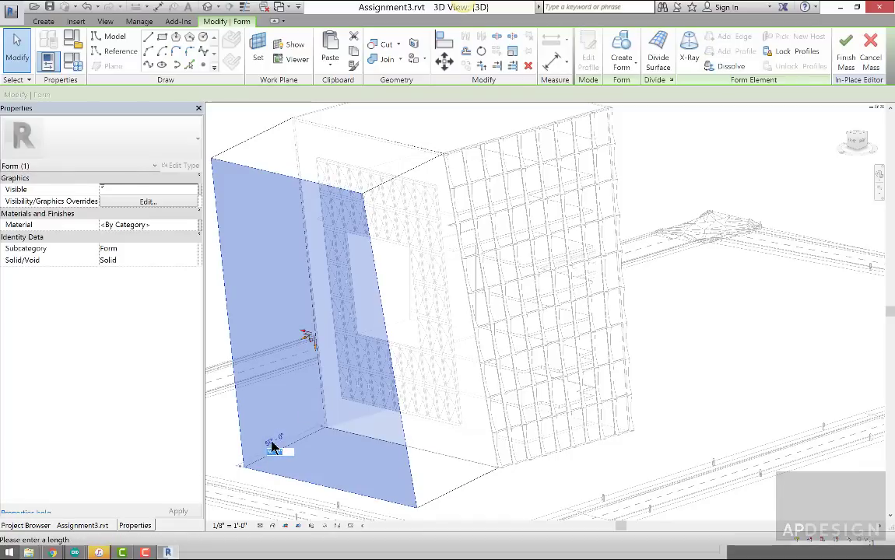
type("1")
key("Return")
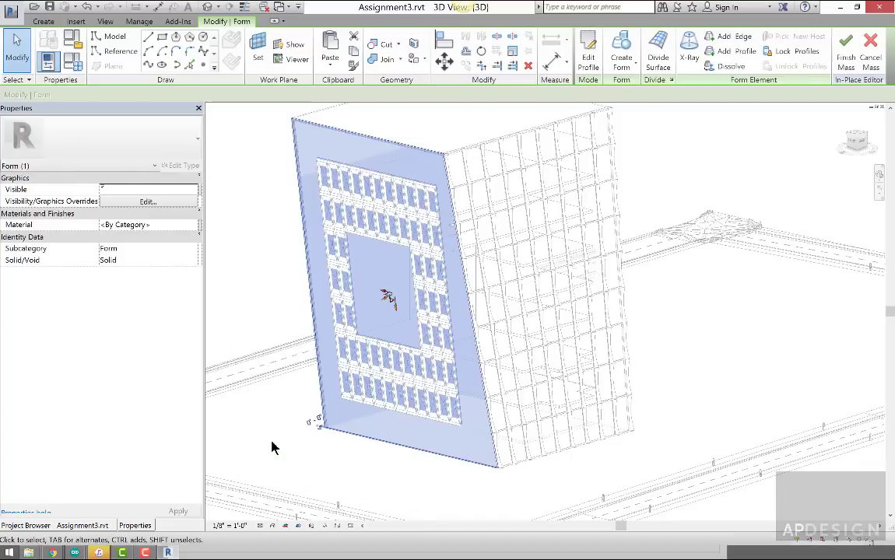
- Assign the Concrete, Lightweight material to the facade form
left_click(199, 225)
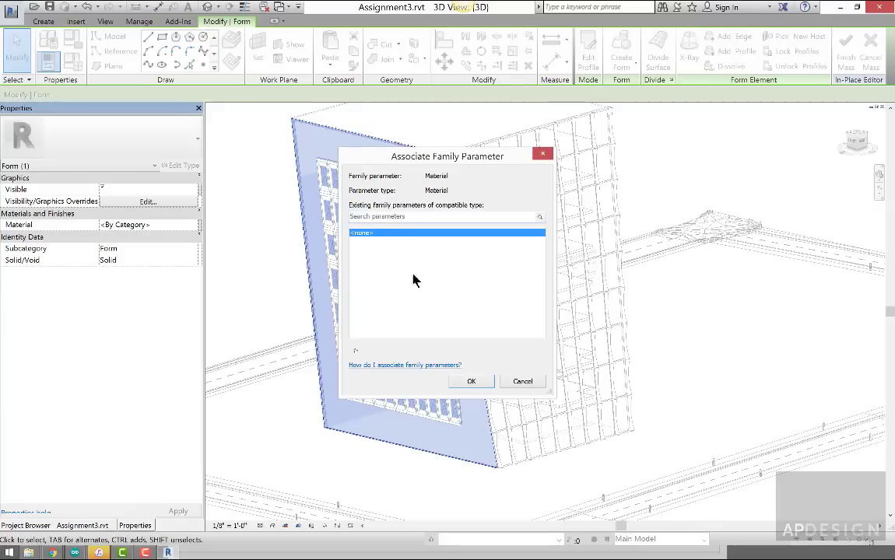
left_click(516, 382)
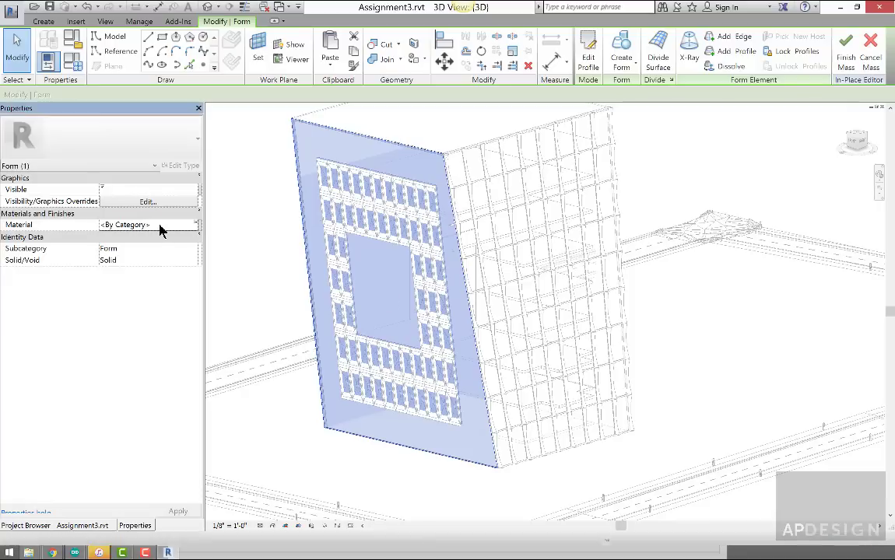
left_click(195, 226)
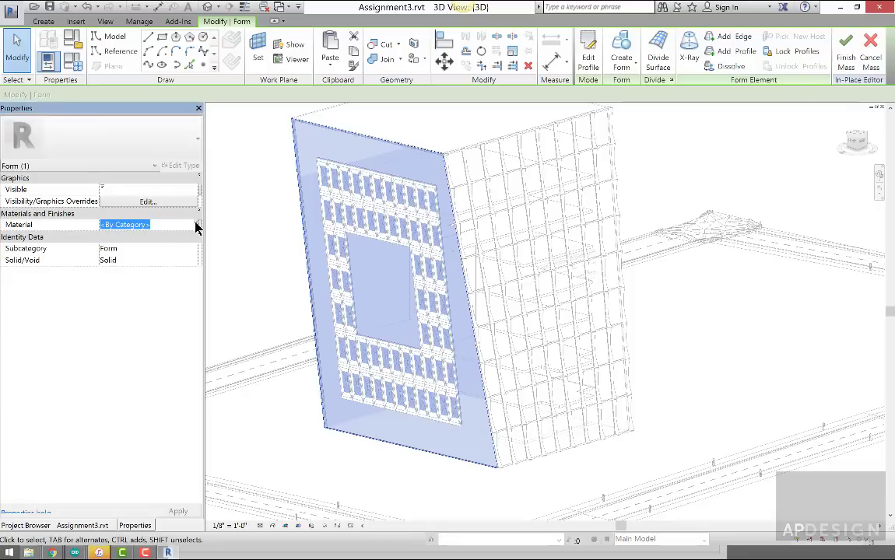
left_click(197, 225)
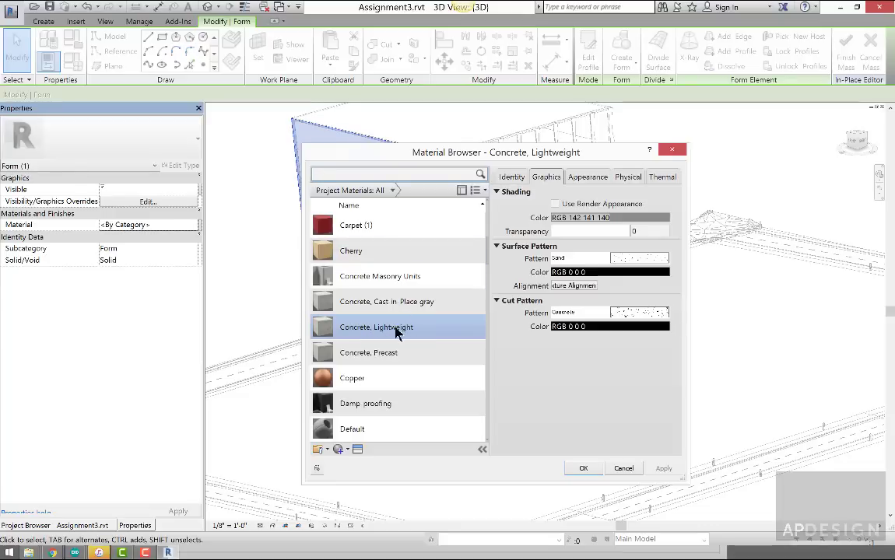
left_click(597, 470)
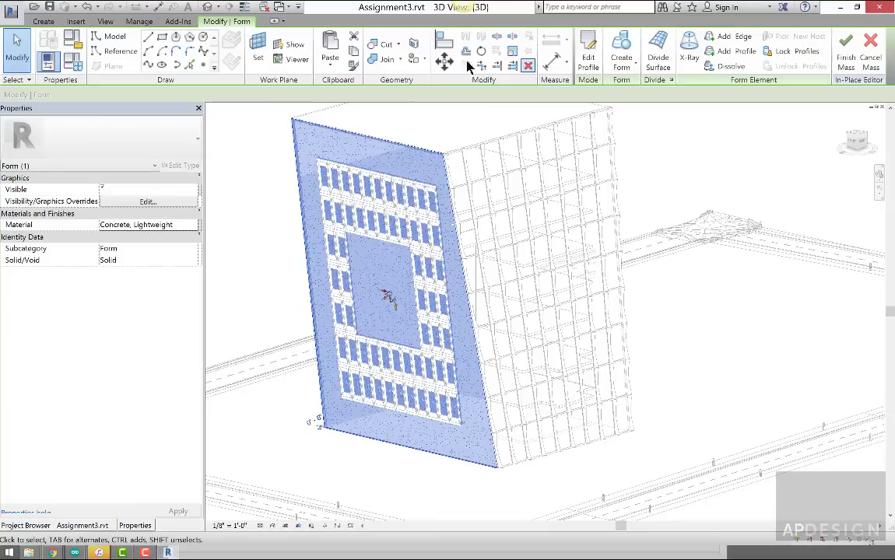
- Sketch a rectangle around the outer edge of the CustomPanel field on the facade and create a void form from it
key("l")
key("i")
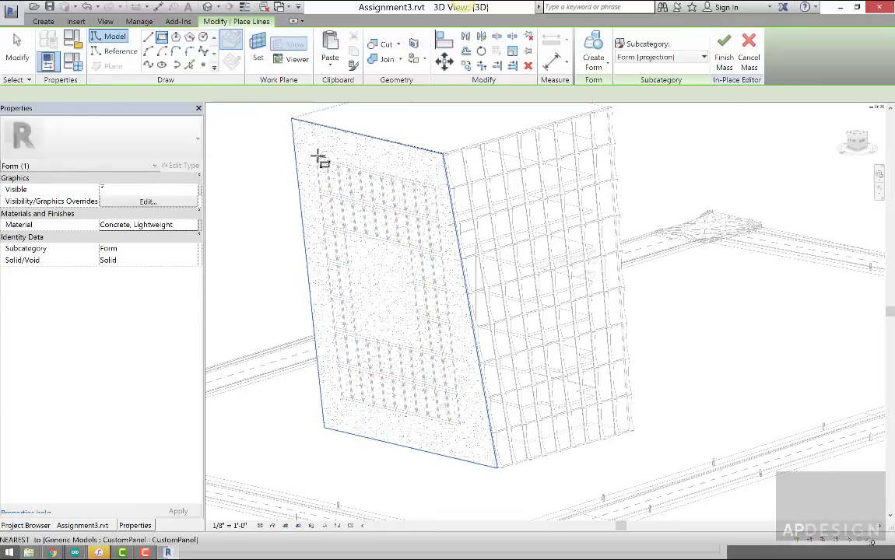
left_click(318, 160)
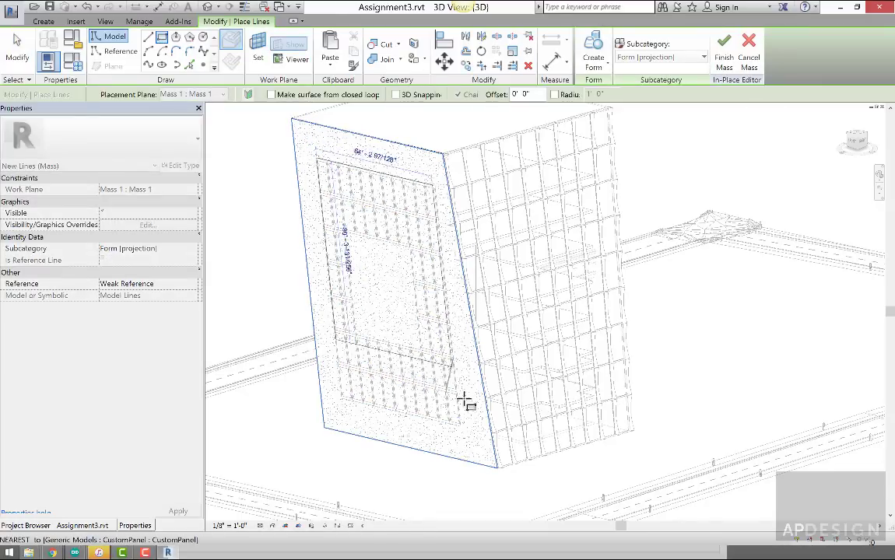
left_click(460, 423)
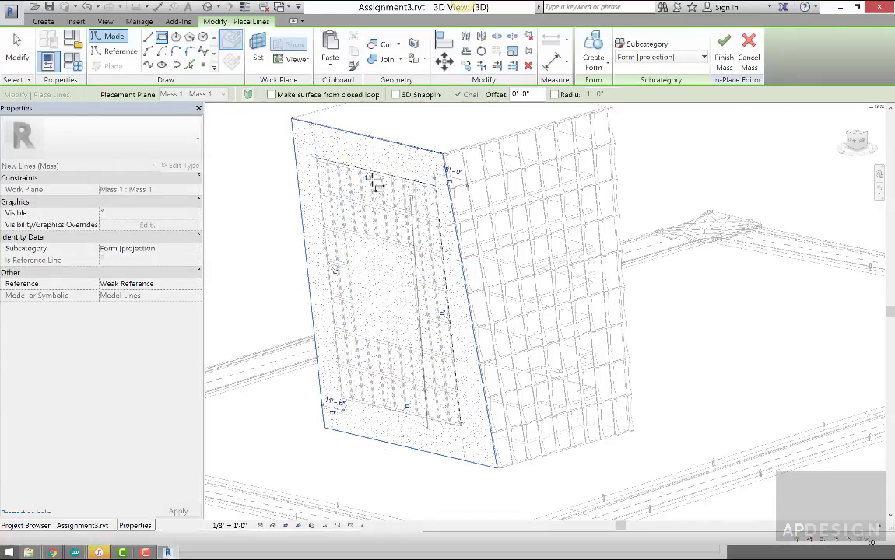
left_click(594, 63)
left_click(606, 169)
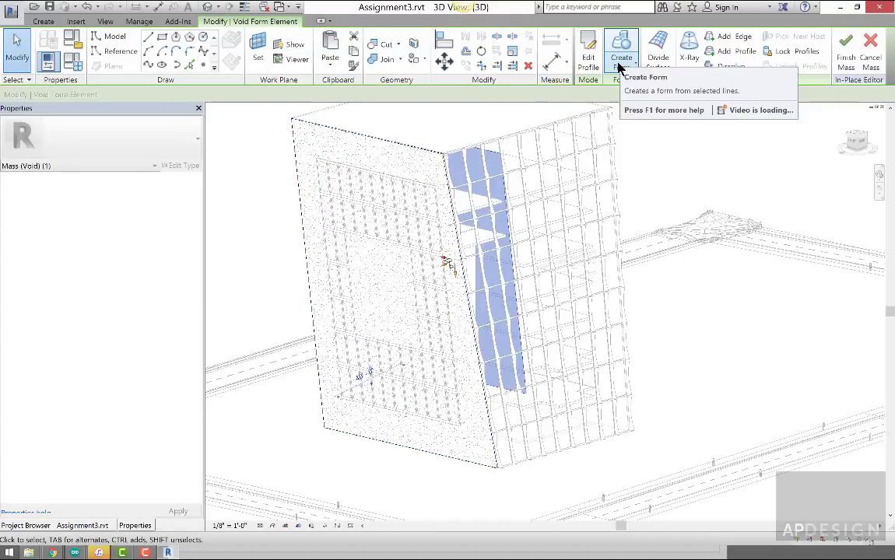
- Cut the concrete facade form with the void around the custom panels and finish the in-place mass
left_click(376, 44)
left_click(325, 130)
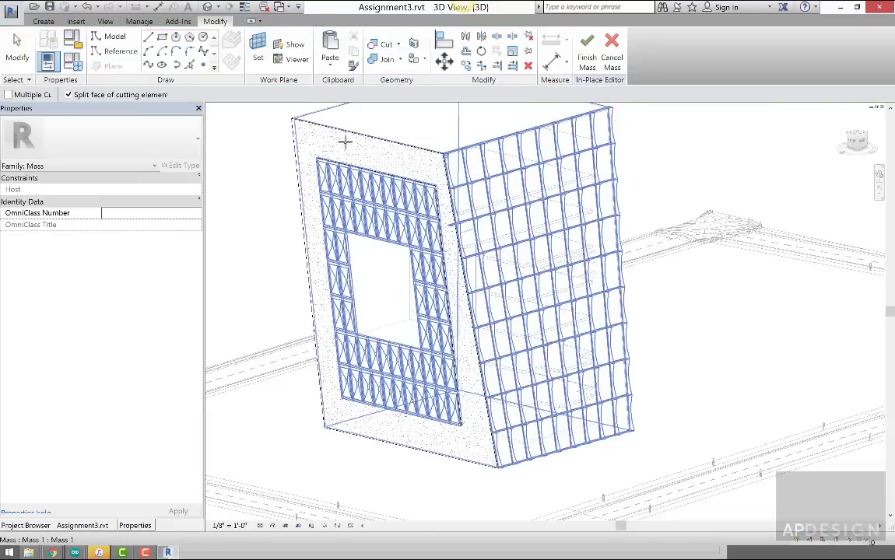
left_click(380, 44)
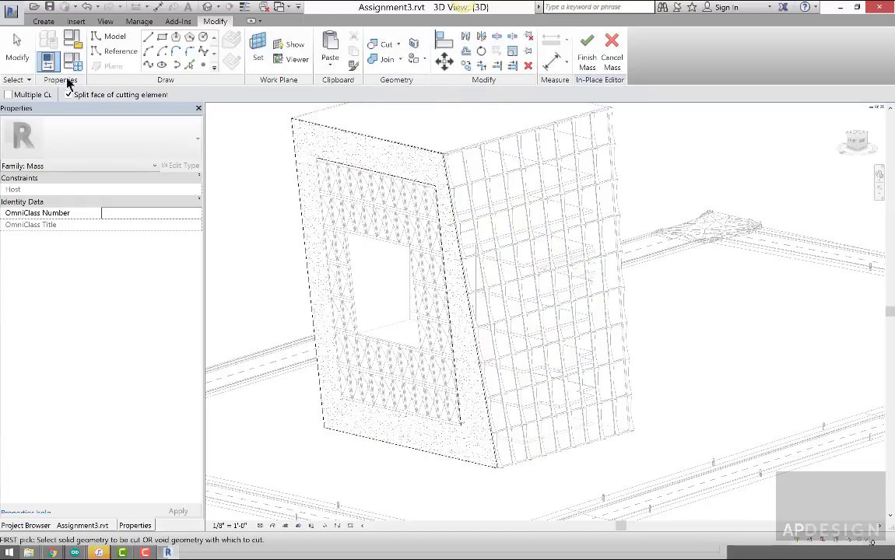
left_click(20, 53)
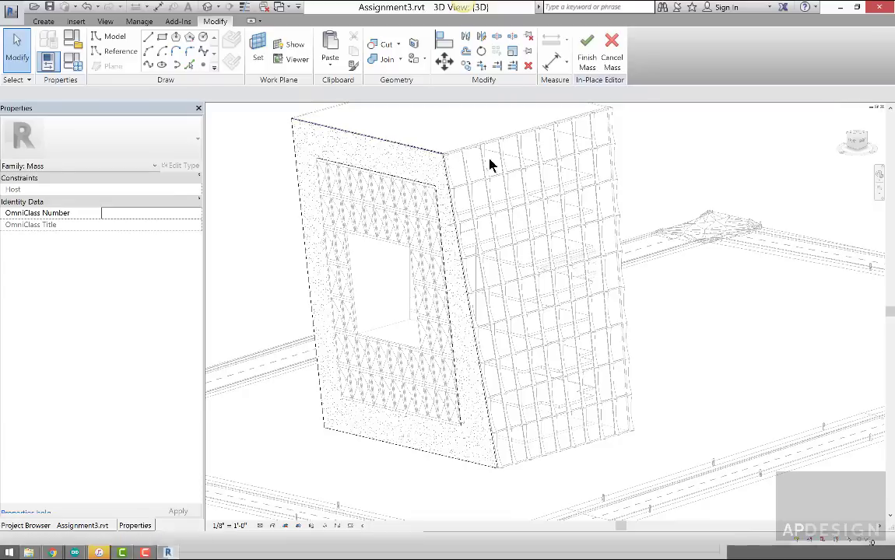
left_click(589, 69)
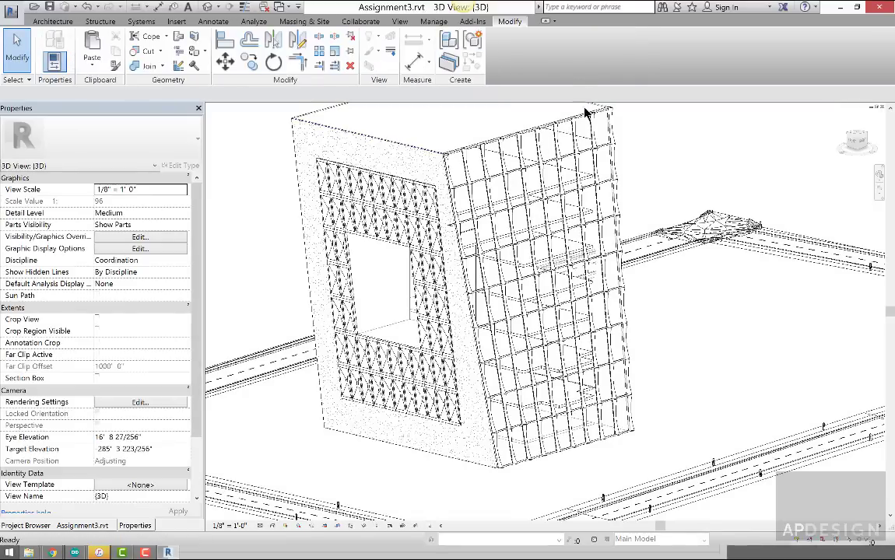
middle_click_drag(502, 234, 558, 229, "shift")
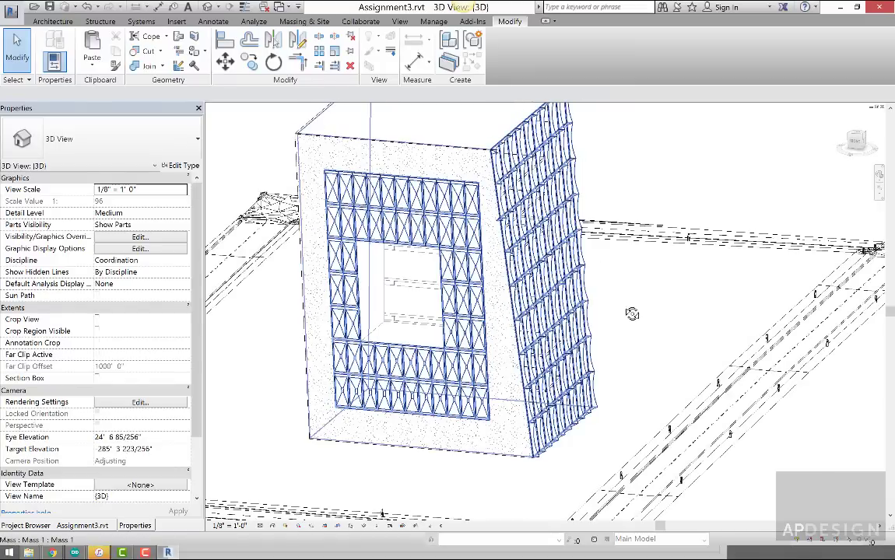
middle_click_drag(632, 313, 601, 285, "shift")
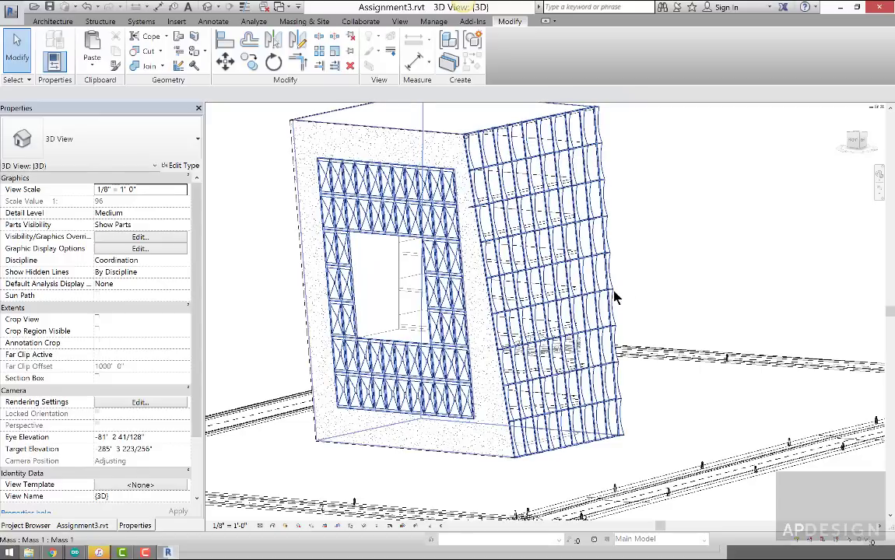
middle_click_drag(623, 308, 671, 265, "shift")
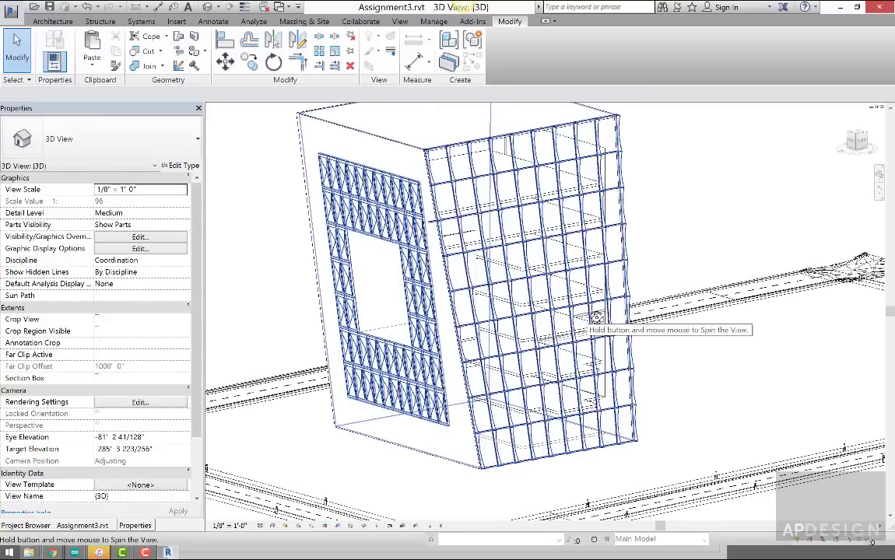